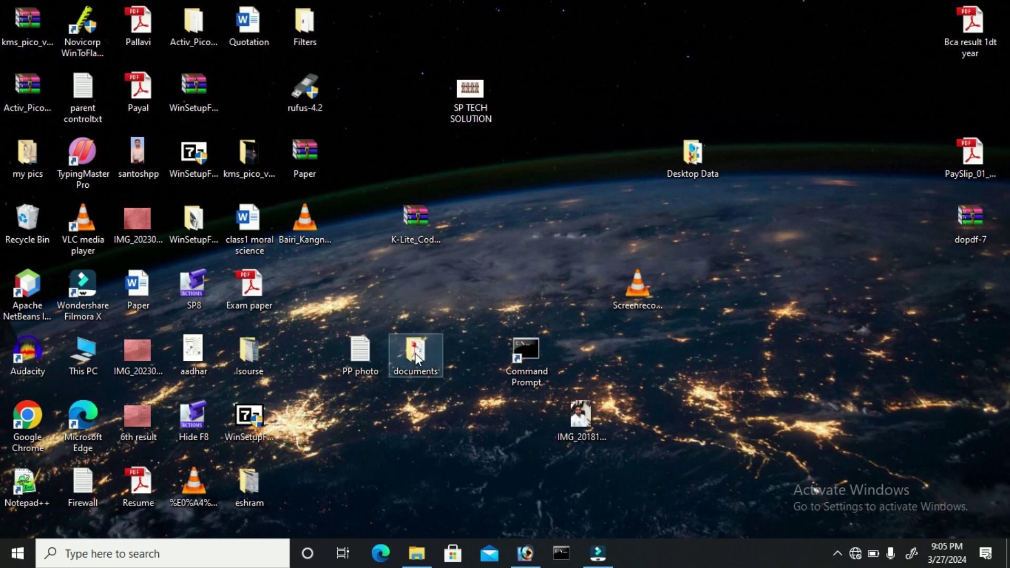
# - Switch to Adobe Photoshop from the Windows taskbar
pyautogui.click(526, 560)
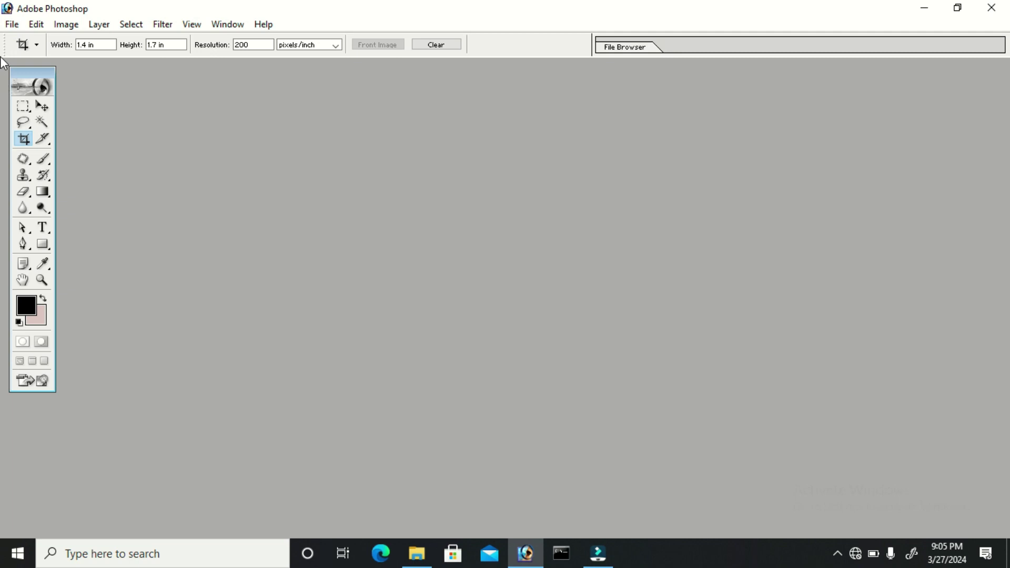
# - Open the portrait photo santoshpp.jpg from the Desktop via File > Open
pyautogui.click(9, 27)
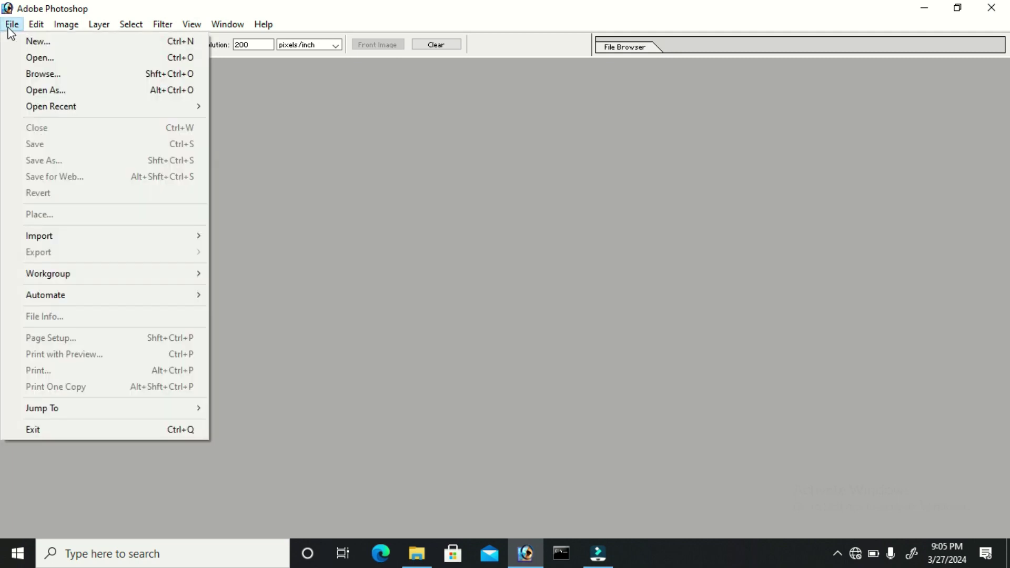
pyautogui.click(52, 59)
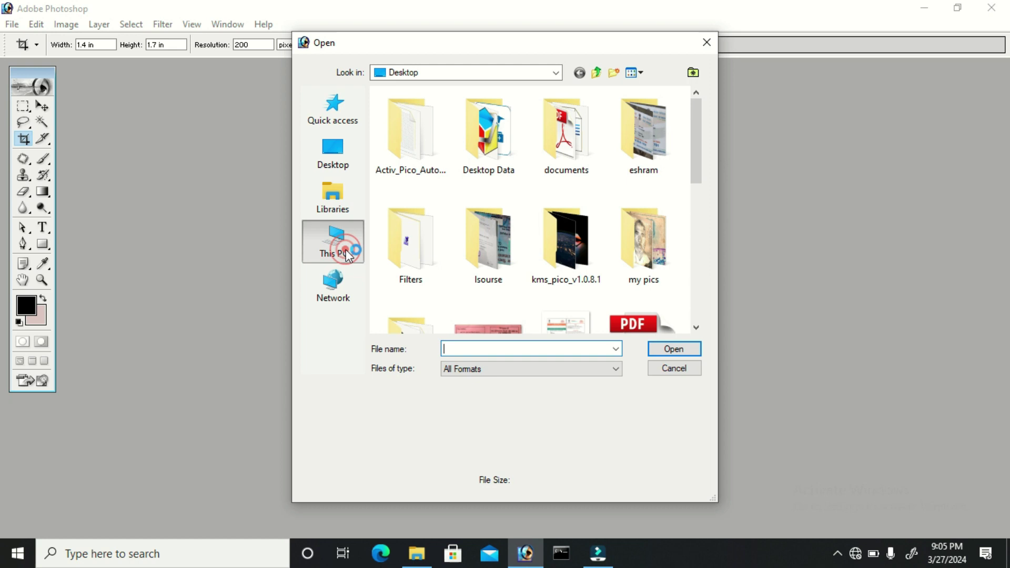
pyautogui.click(333, 241)
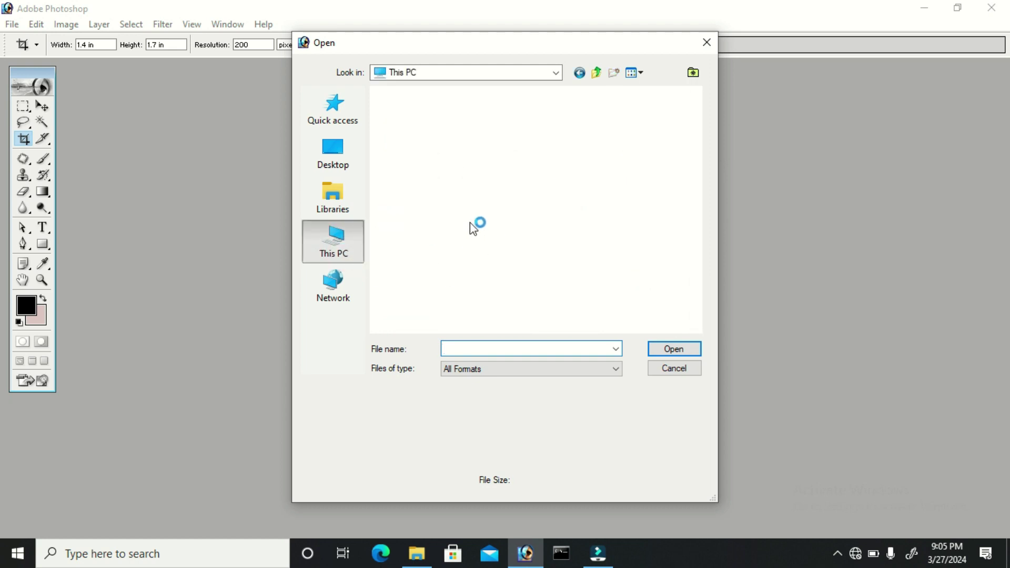
pyautogui.scroll(-1, 471, 261)
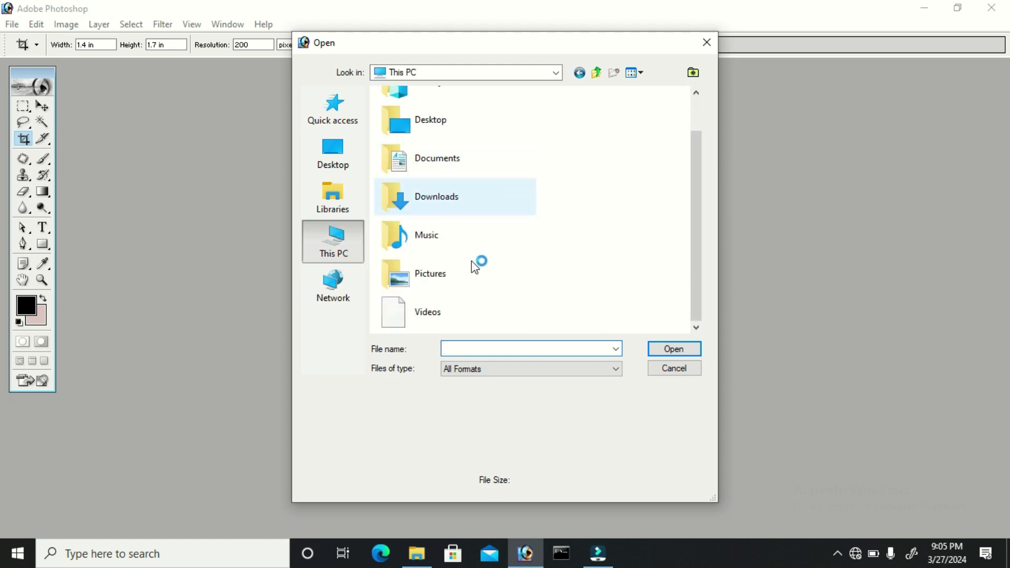
pyautogui.click(336, 169)
pyautogui.scroll(-5, 504, 271)
pyautogui.scroll(-5, 504, 271)
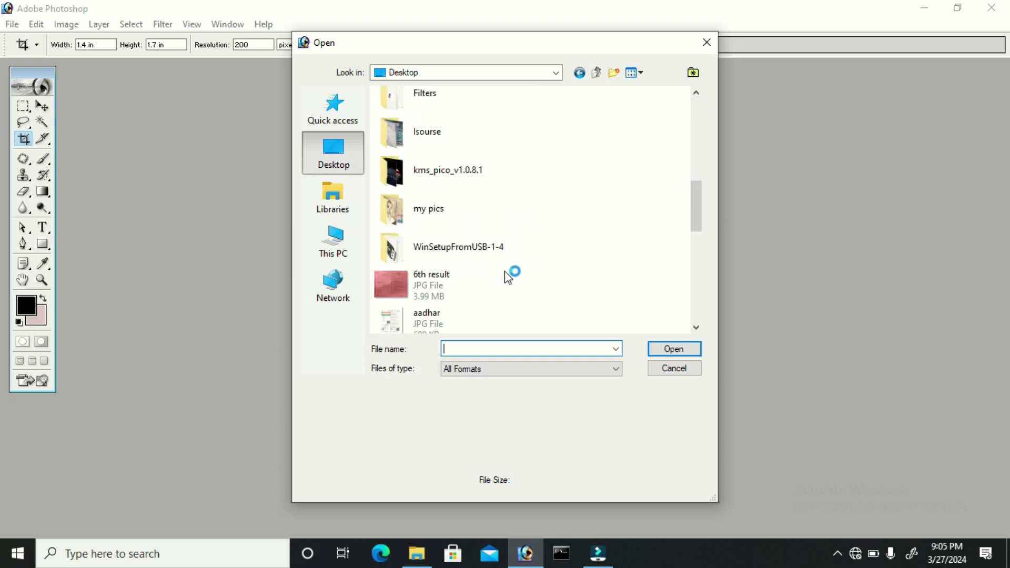
pyautogui.scroll(-5, 504, 271)
pyautogui.click(417, 285)
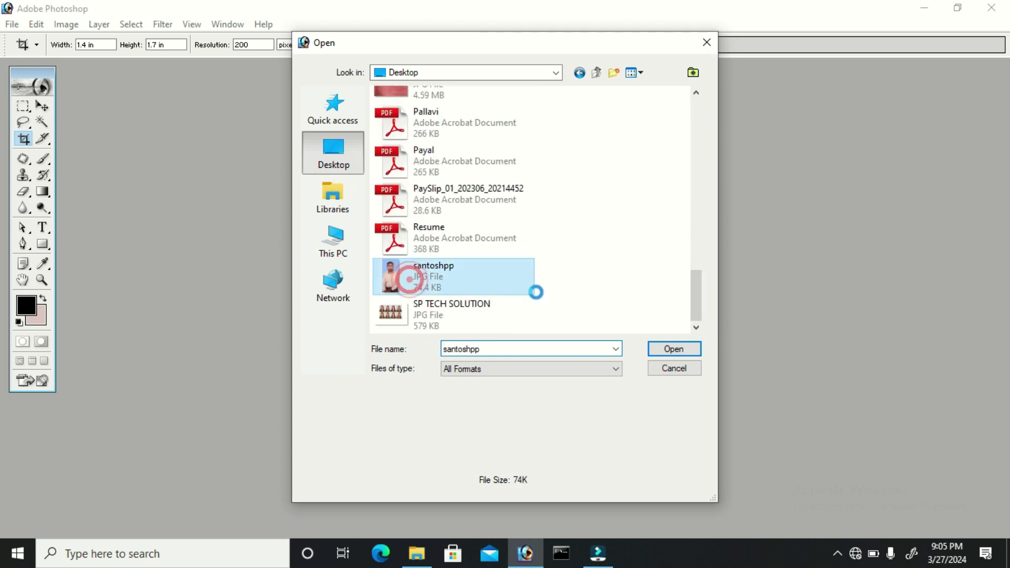
pyautogui.click(683, 348)
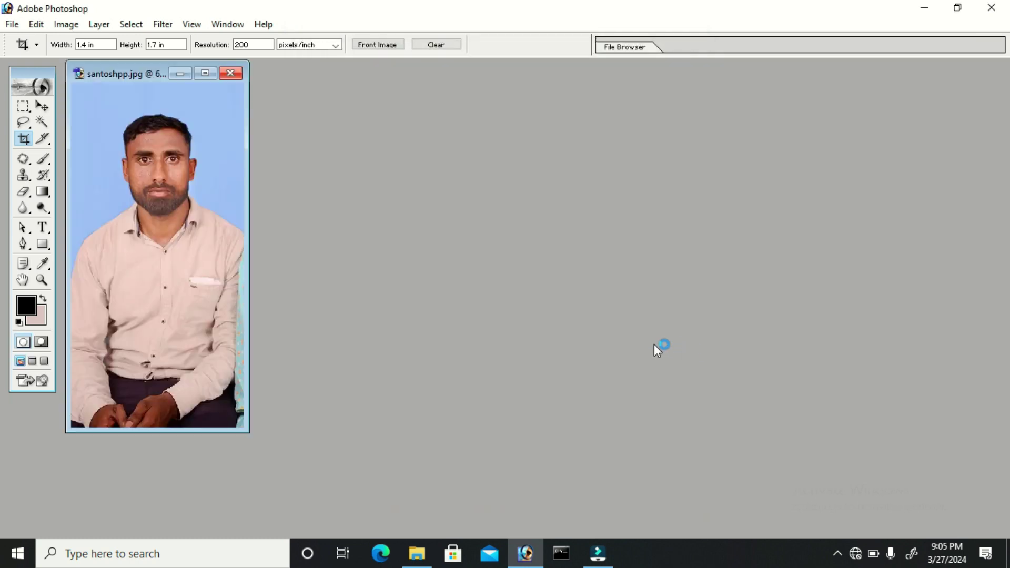
# - Centre the photo window and set the crop to 1.4 in × 1.7 in at 200 ppi
pyautogui.moveTo(140, 74); pyautogui.dragTo(392, 85)
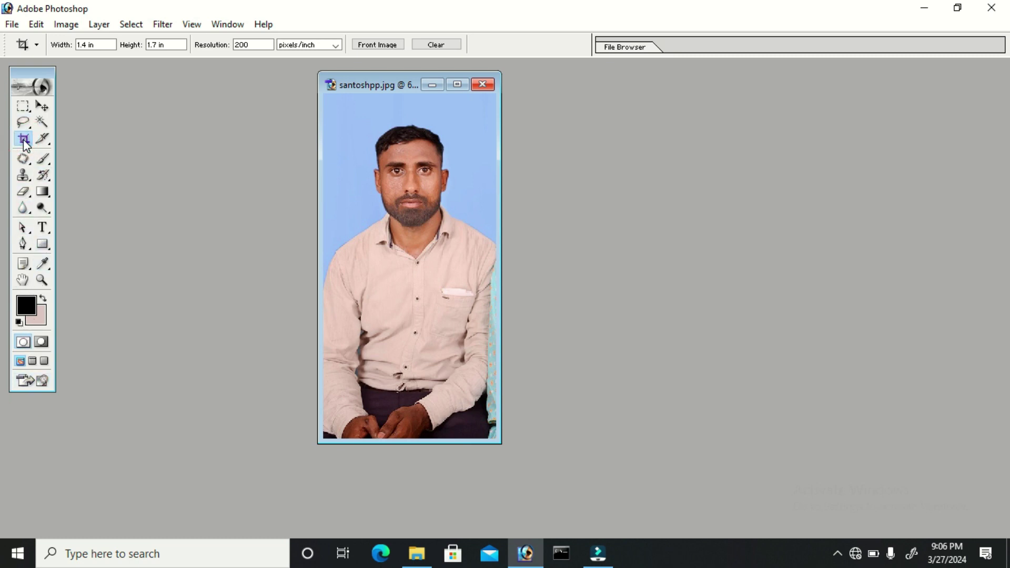
pyautogui.doubleClick(103, 48)
pyautogui.write('1')
pyautogui.press('Tab')
pyautogui.write('1')
pyautogui.press('Tab')
pyautogui.write('2')
# - Recheck the crop width, height and resolution values and maximize the photo window
pyautogui.click(95, 48)
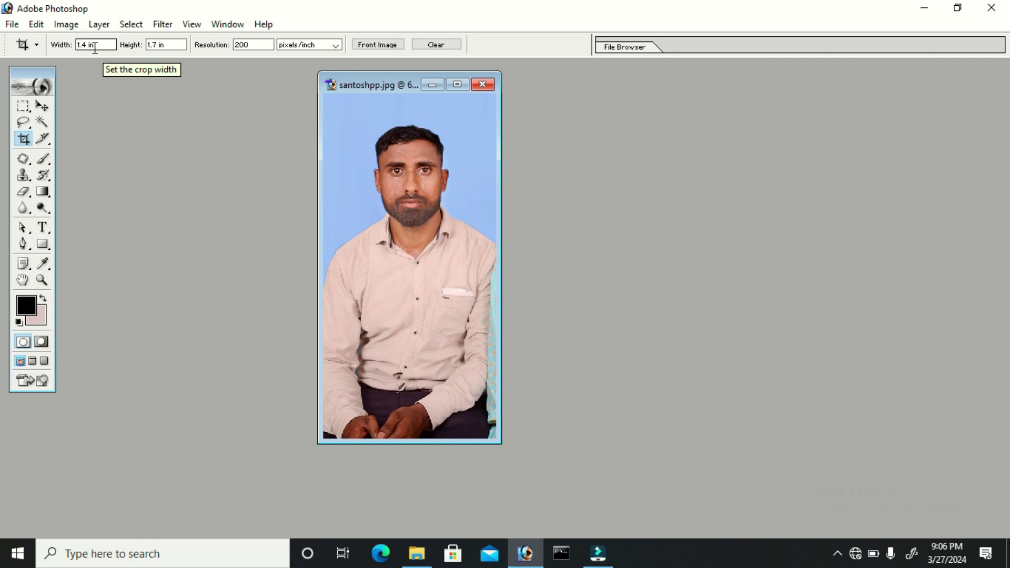
pyautogui.click(161, 46)
pyautogui.click(263, 46)
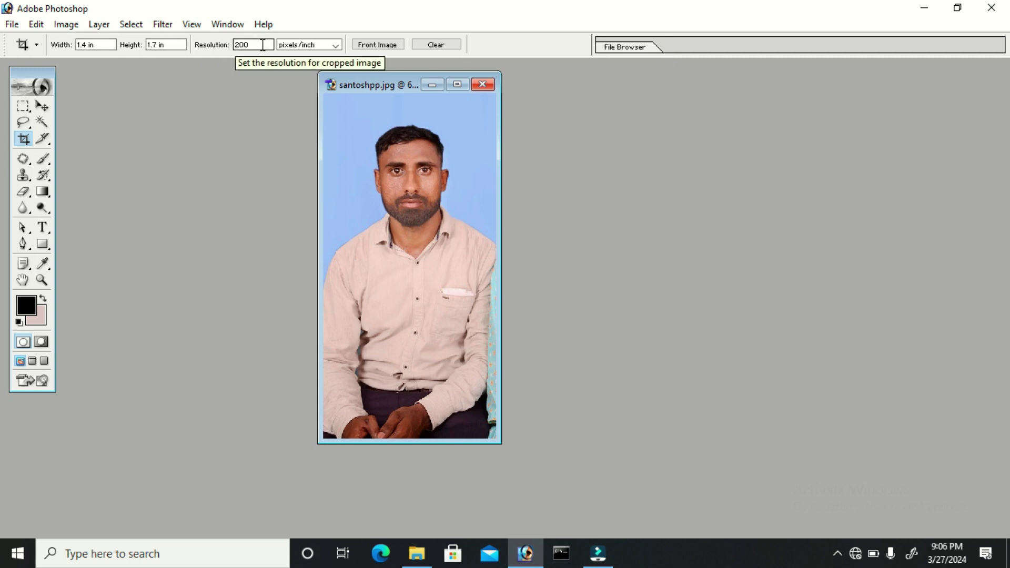
pyautogui.click(458, 84)
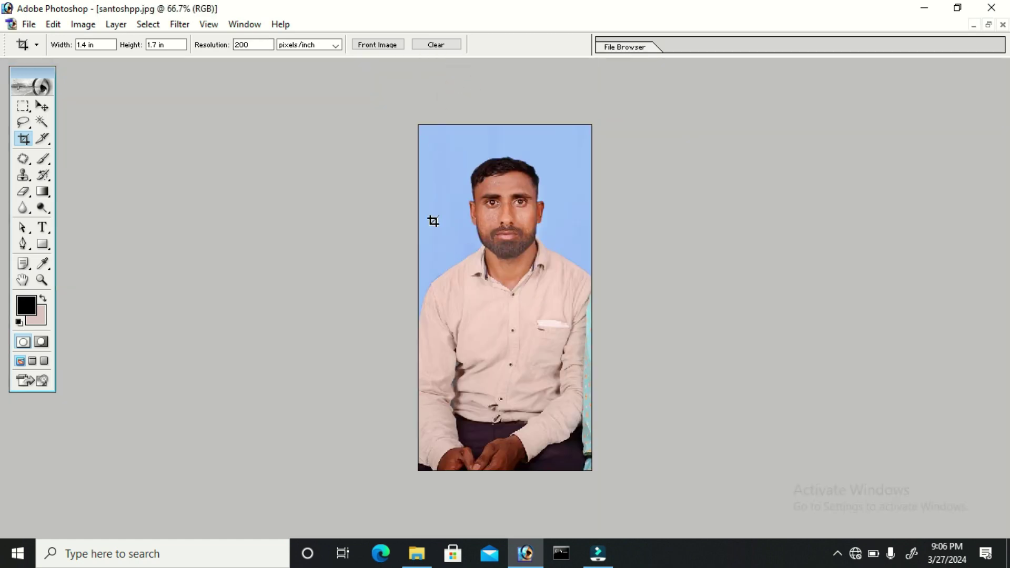
# - Draw a crop frame over the man's head and shoulders and nudge it into position
pyautogui.moveTo(419, 126); pyautogui.dragTo(593, 409)
pyautogui.moveTo(500, 204); pyautogui.dragTo(502, 230)
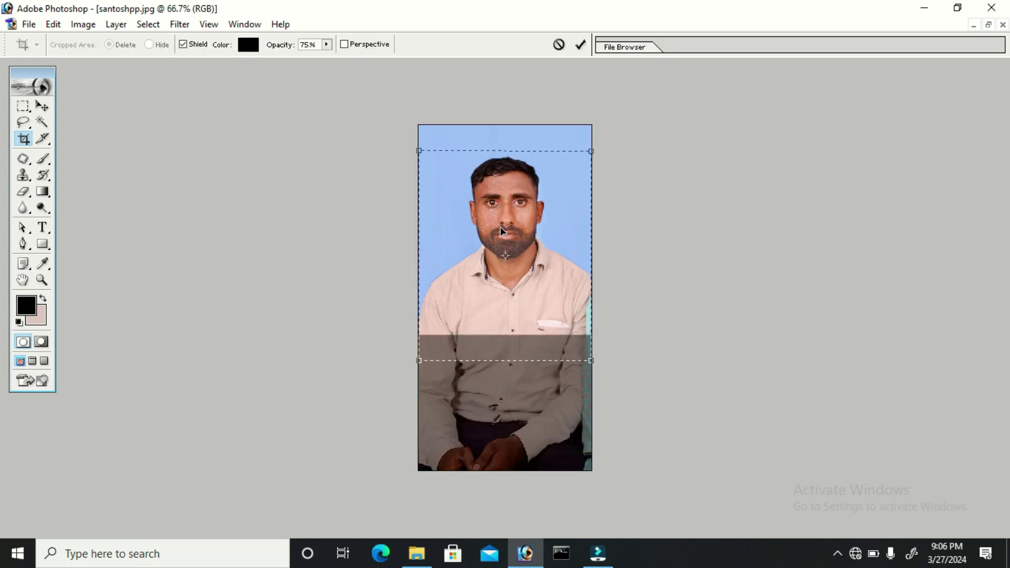
pyautogui.moveTo(501, 230); pyautogui.dragTo(501, 230)
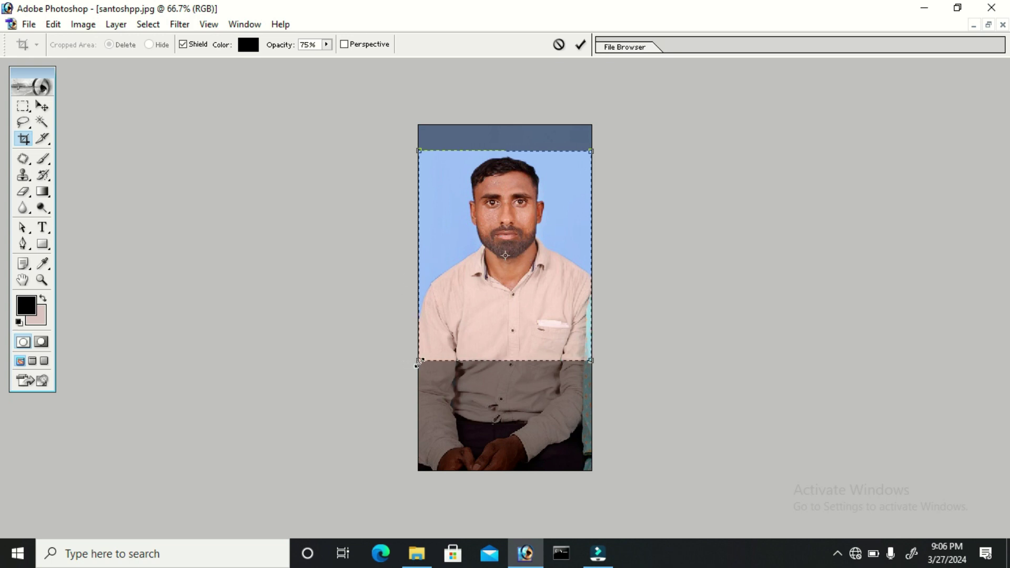
pyautogui.click(478, 270)
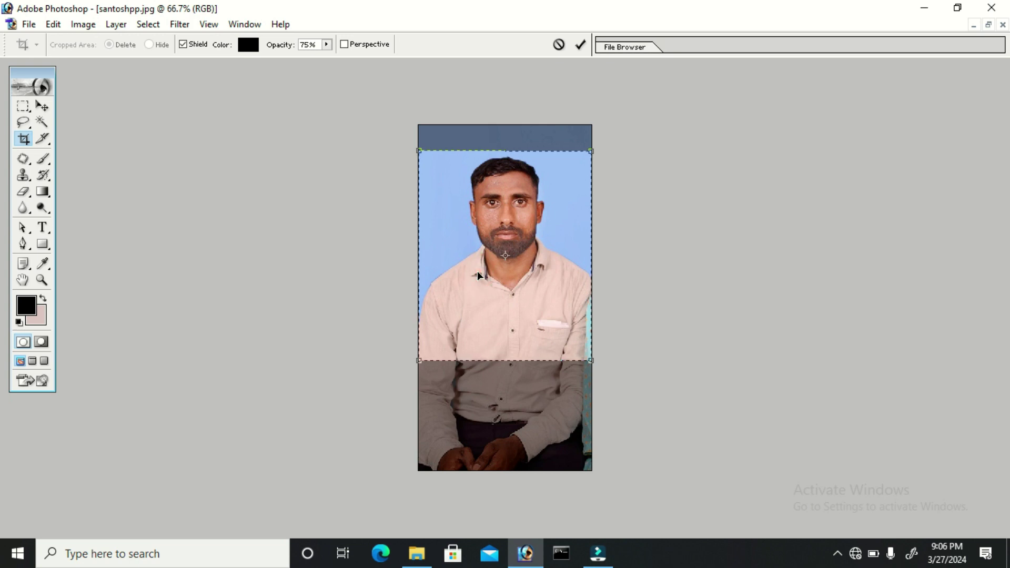
pyautogui.hotkey('shift', 'Down')
pyautogui.press('Up')
pyautogui.press('Up')
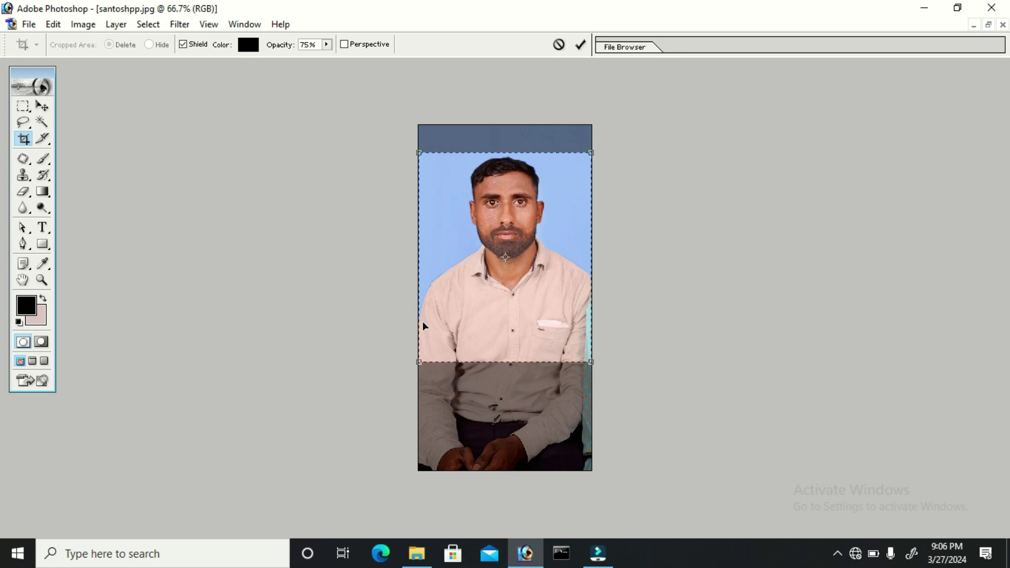
# - Tighten the crop frame's lower corners and commit the 1.4 × 1.7 in crop
pyautogui.click(421, 362)
pyautogui.moveTo(421, 362); pyautogui.dragTo(429, 347)
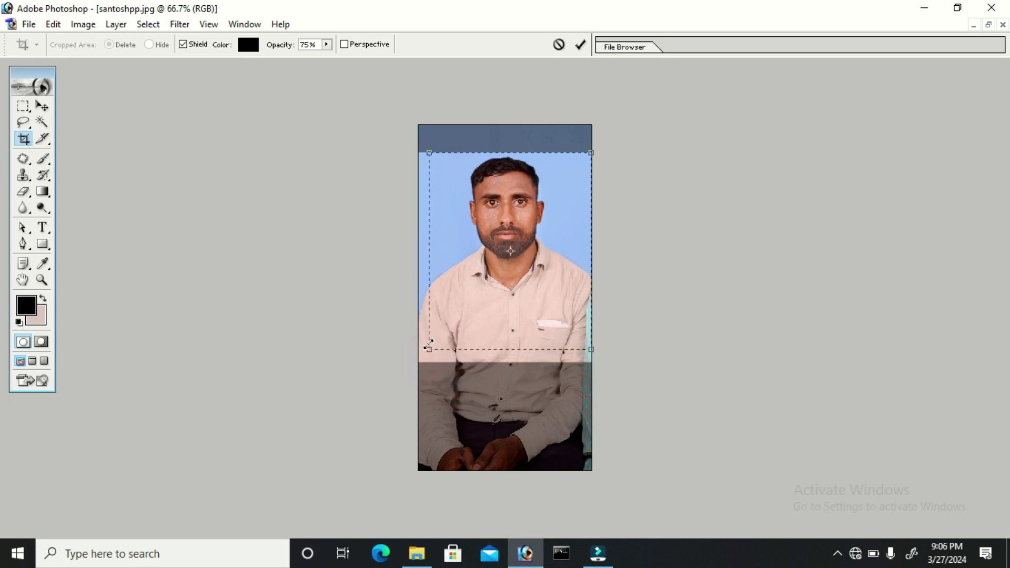
pyautogui.moveTo(428, 346); pyautogui.dragTo(419, 355)
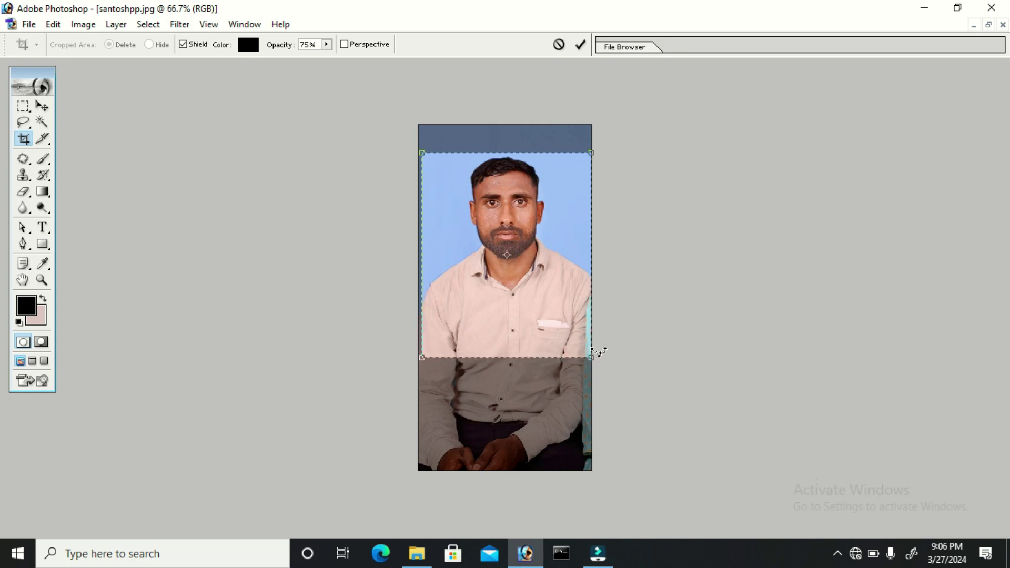
pyautogui.moveTo(591, 358); pyautogui.dragTo(579, 353)
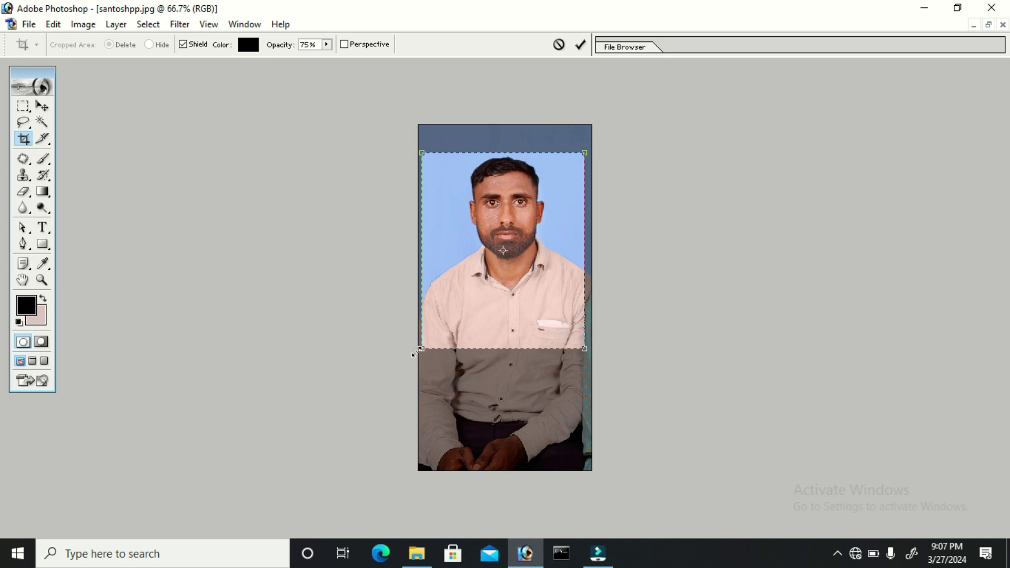
pyautogui.moveTo(423, 350); pyautogui.dragTo(446, 340)
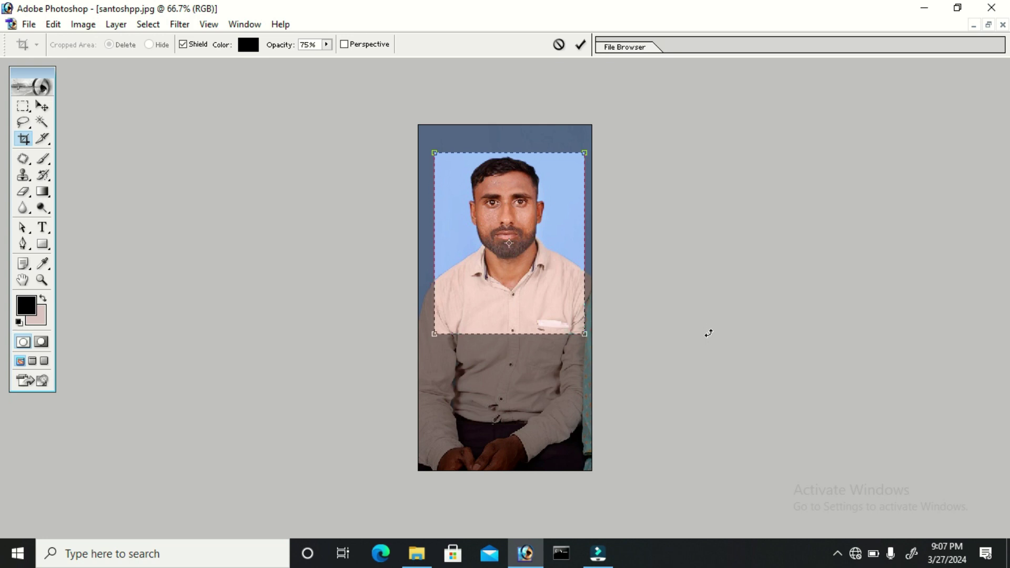
pyautogui.press('Return')
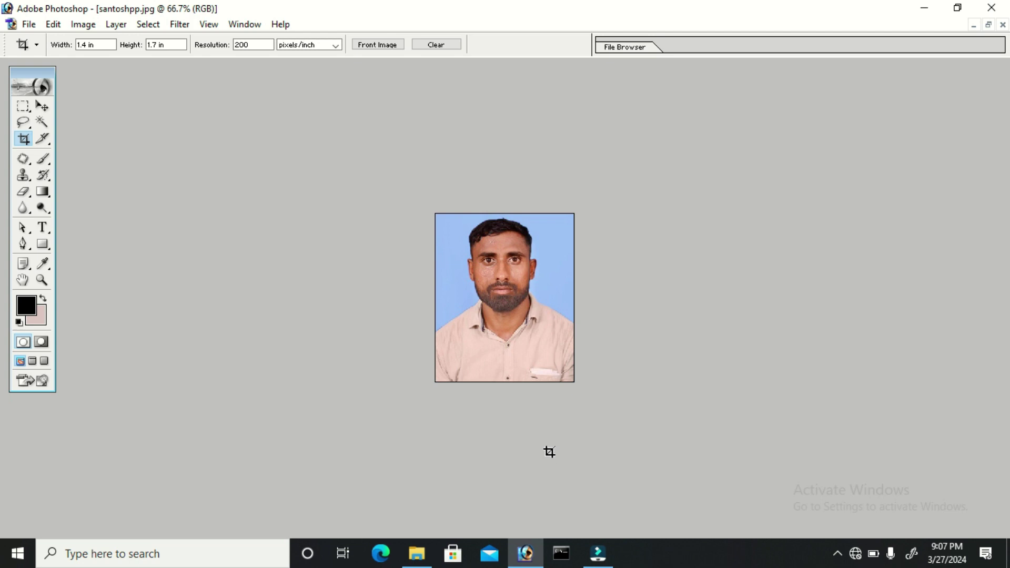
# - Bring up the New document dialog with Ctrl+N and launch Notepad from the Run box
pyautogui.hotkey('ctrl', 'n')
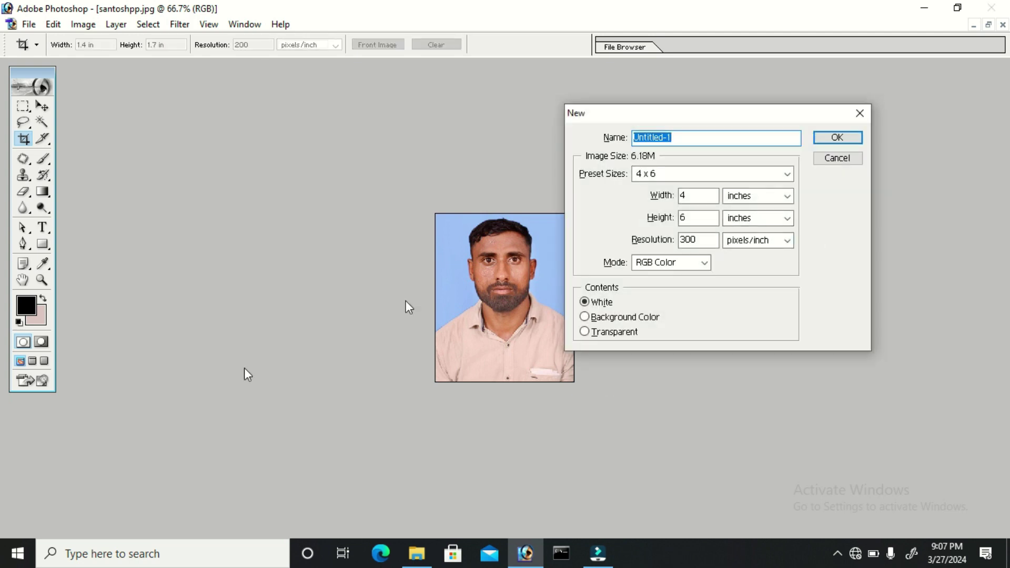
pyautogui.press('super+r')
pyautogui.write('note')
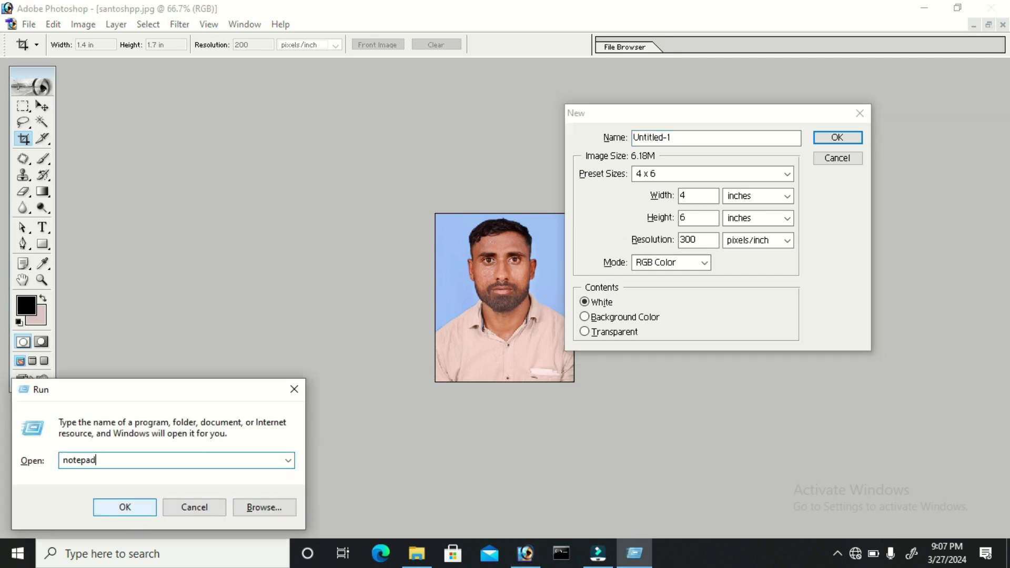
pyautogui.click(125, 508)
# - Write the shortcut note 'CTRL+N' in Notepad
pyautogui.write('CRT')
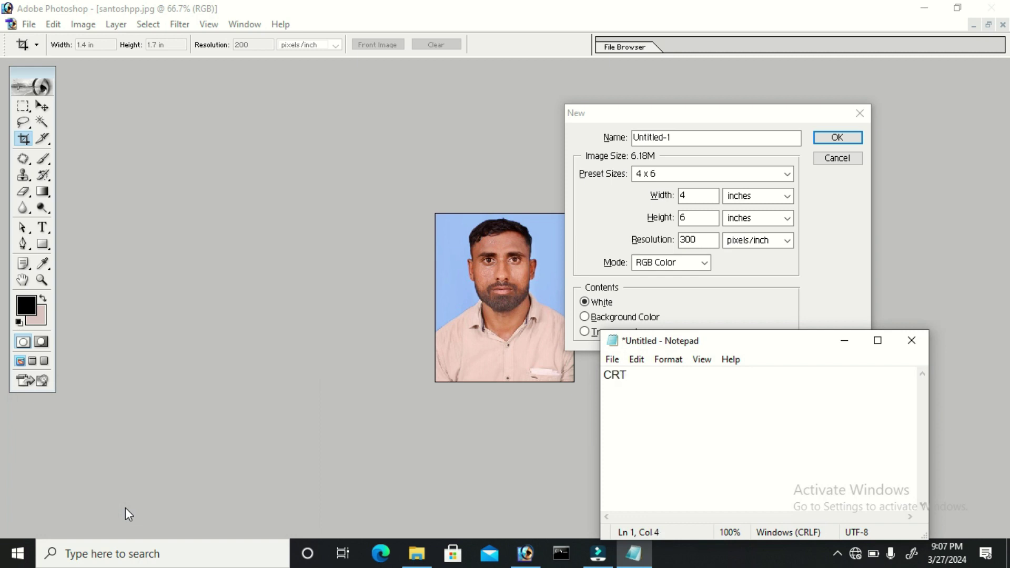
pyautogui.press('BackSpace')
pyautogui.write('TRL+')
pyautogui.write('N')
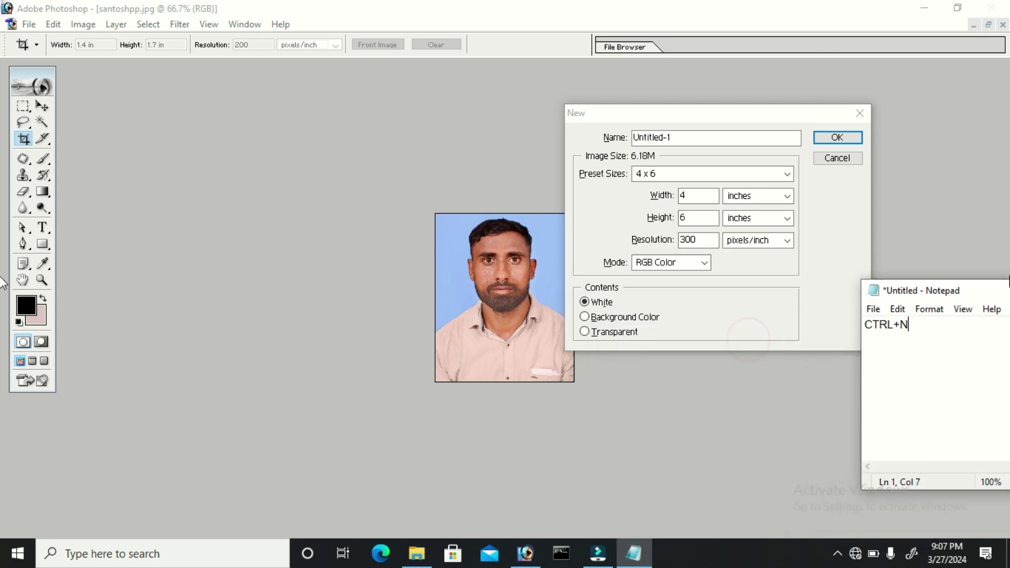
# - Snap Notepad right, minimize it, and maximize Photoshop showing its New dialog
pyautogui.moveTo(760, 346); pyautogui.dragTo(1009, 286)
pyautogui.click(317, 198)
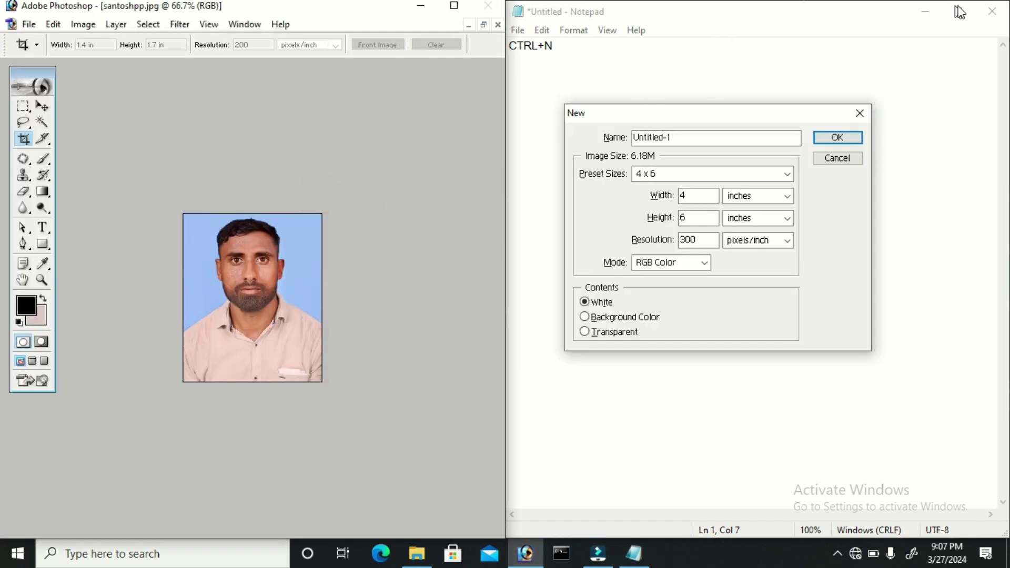
pyautogui.click(925, 11)
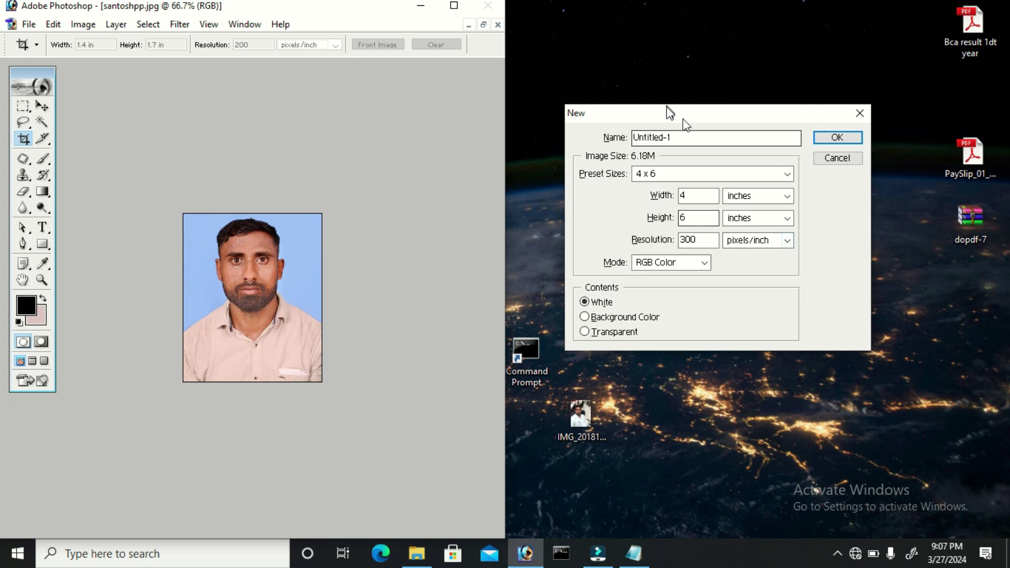
pyautogui.click(453, 6)
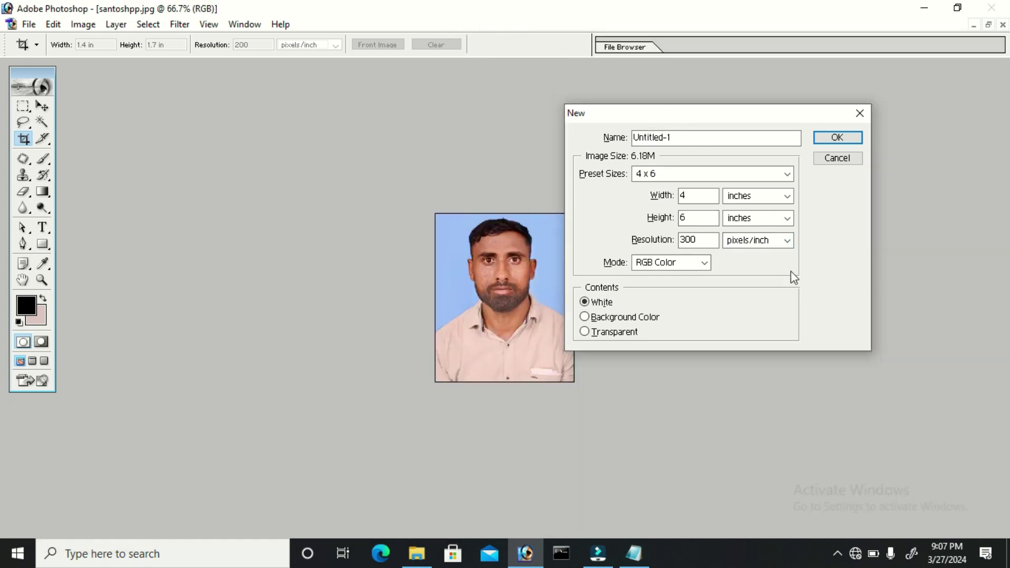
# - Create a white 4 x 6 preset document and move its Untitled-1 window to the right
pyautogui.moveTo(704, 112); pyautogui.dragTo(707, 96)
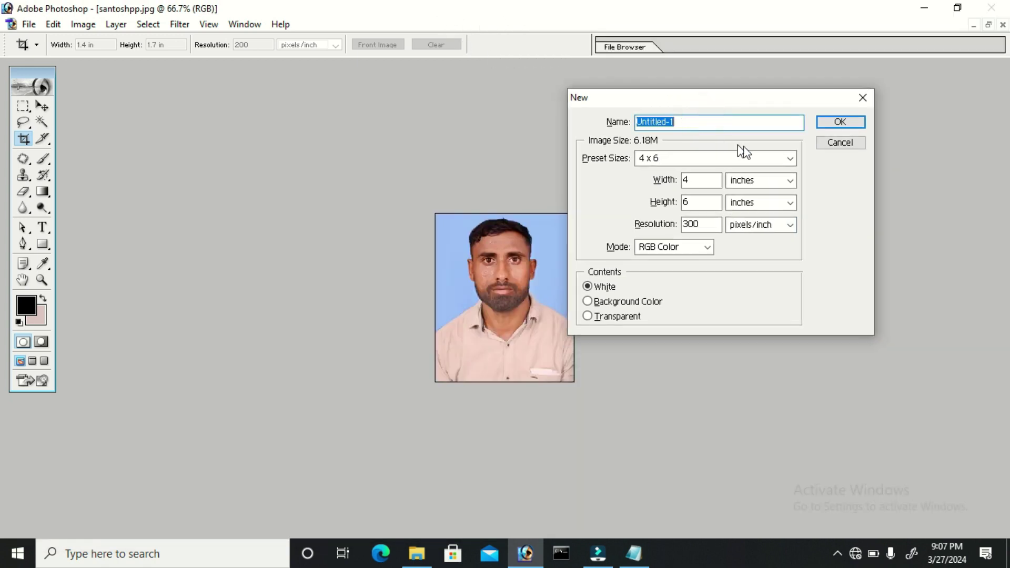
pyautogui.click(791, 159)
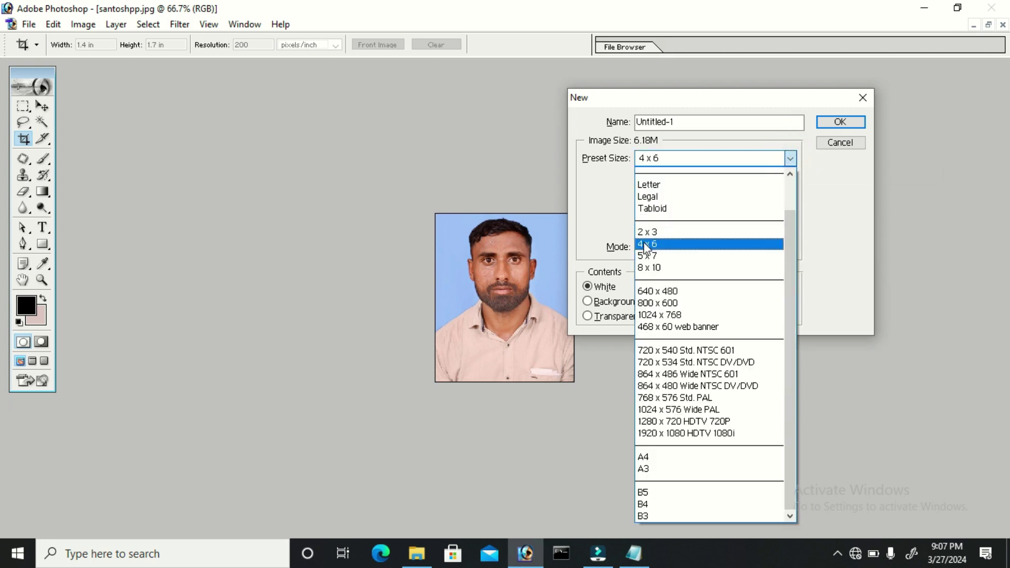
pyautogui.click(646, 244)
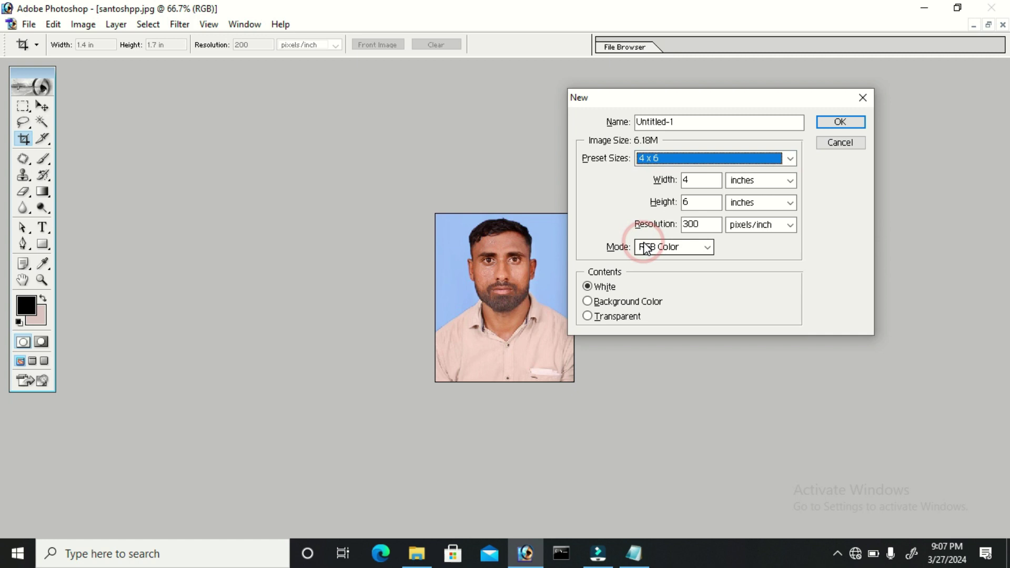
pyautogui.click(845, 121)
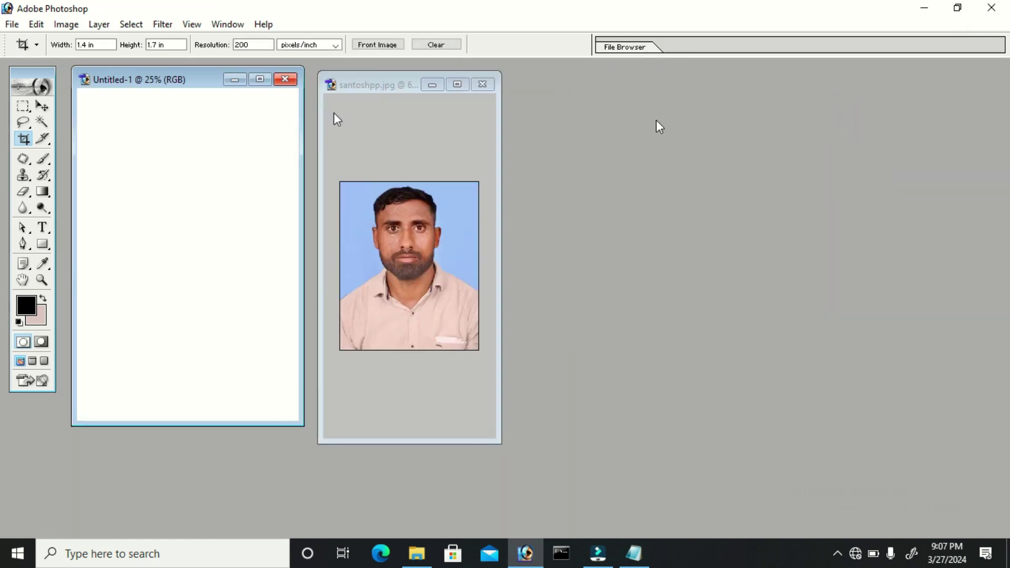
pyautogui.moveTo(176, 88); pyautogui.dragTo(643, 103)
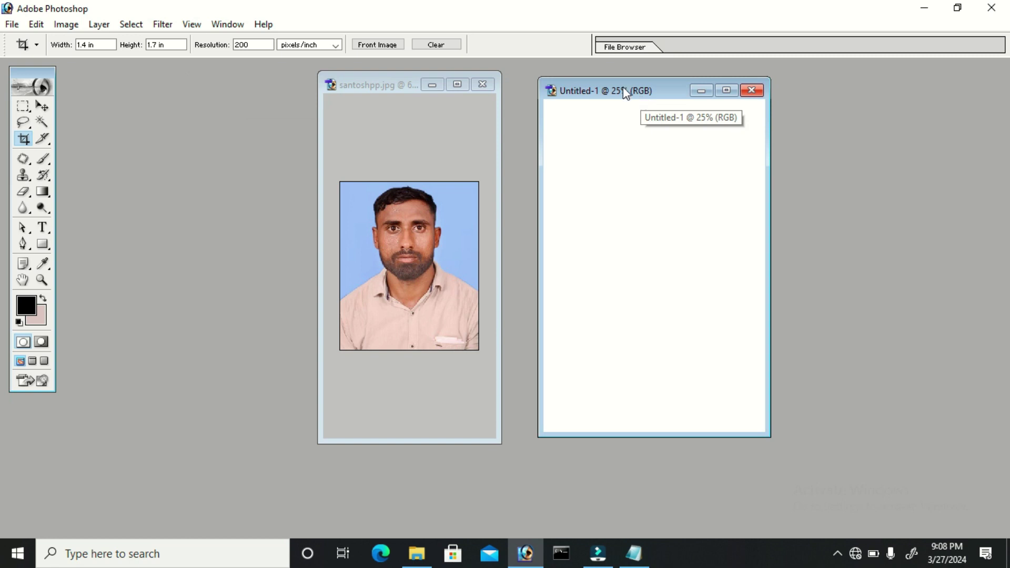
# - Add 'ALT+I E' under 'CTRL+N' in Notepad and make Photoshop's Untitled-1 canvas active
pyautogui.click(637, 556)
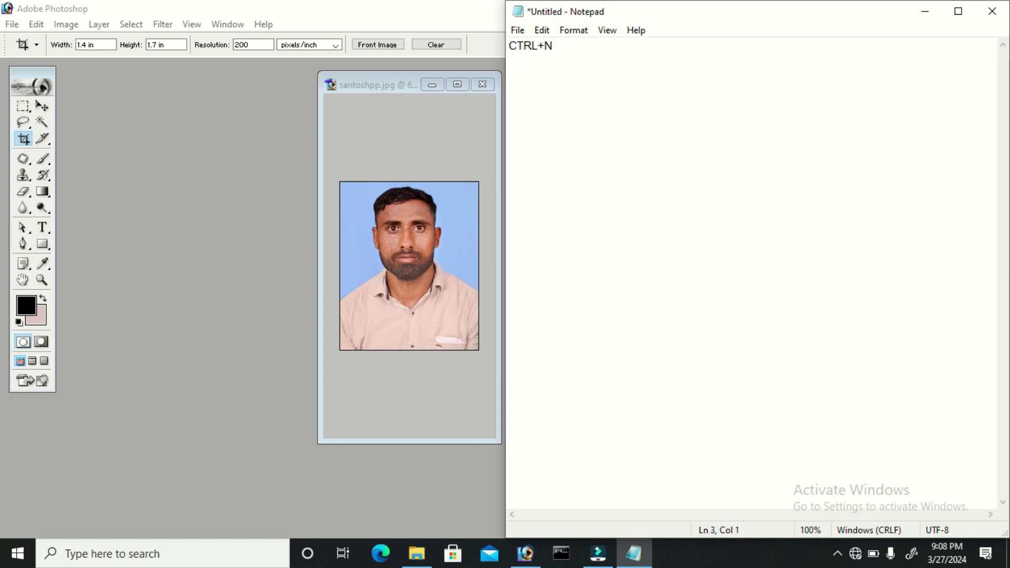
pyautogui.write('T')
pyautogui.write('+')
pyautogui.press('BackSpace')
pyautogui.write('E')
pyautogui.click(368, 80)
pyautogui.click(636, 93)
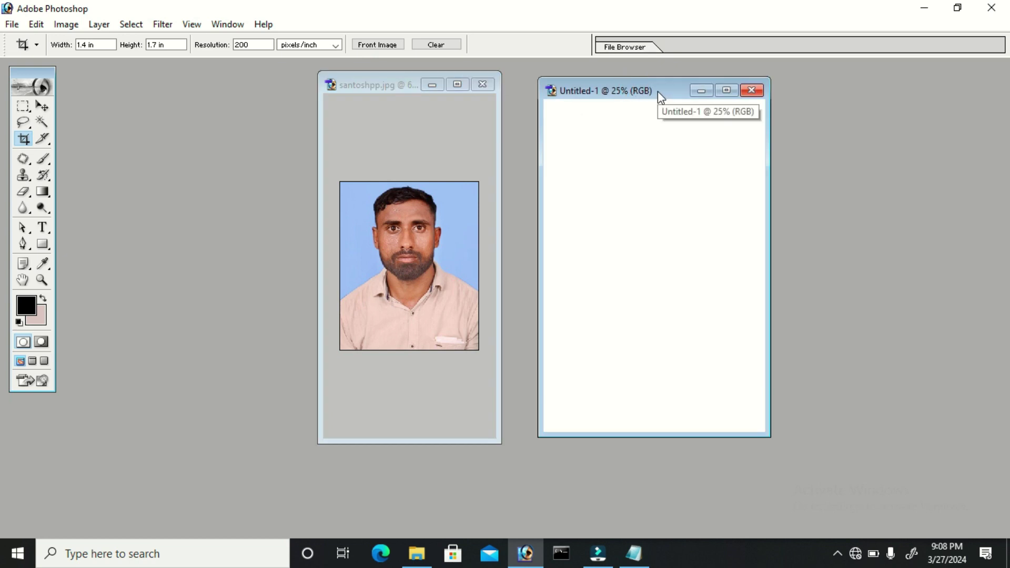
# - Rotate the Untitled-1 canvas 90° CW via Alt+I, E and shift its window right
pyautogui.hotkey('alt', 'i')
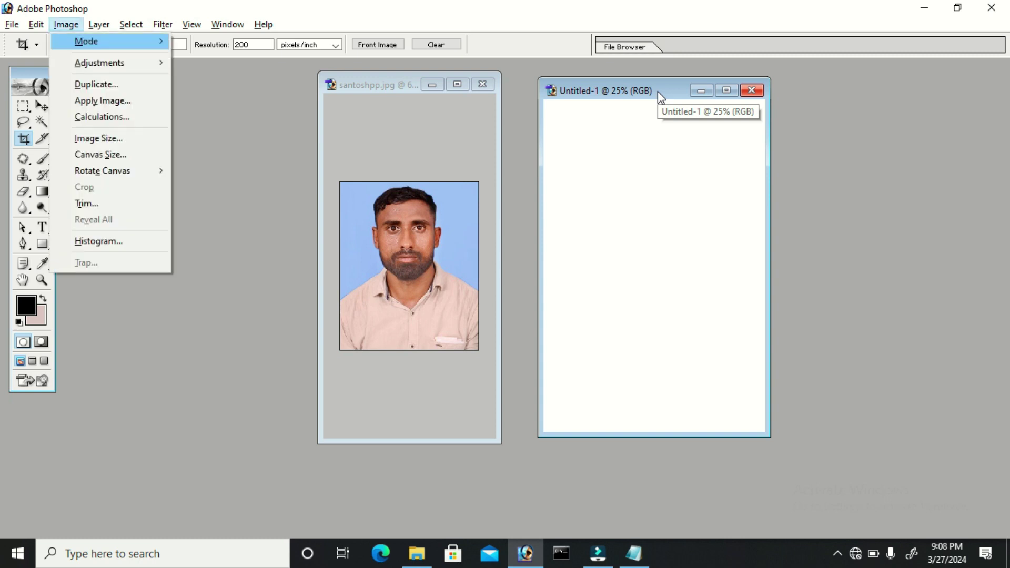
pyautogui.press('e')
pyautogui.press('Down')
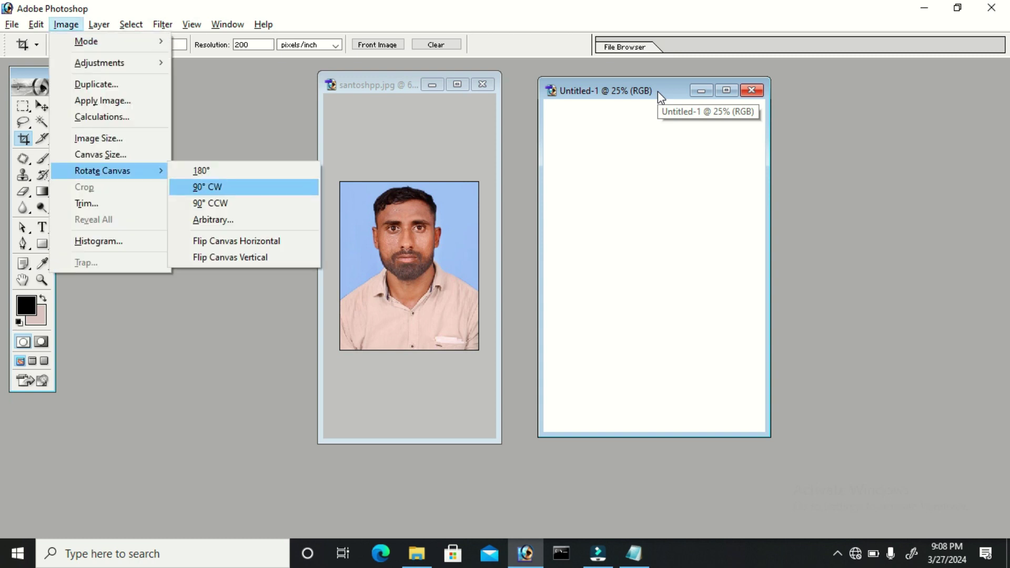
pyautogui.press('Return')
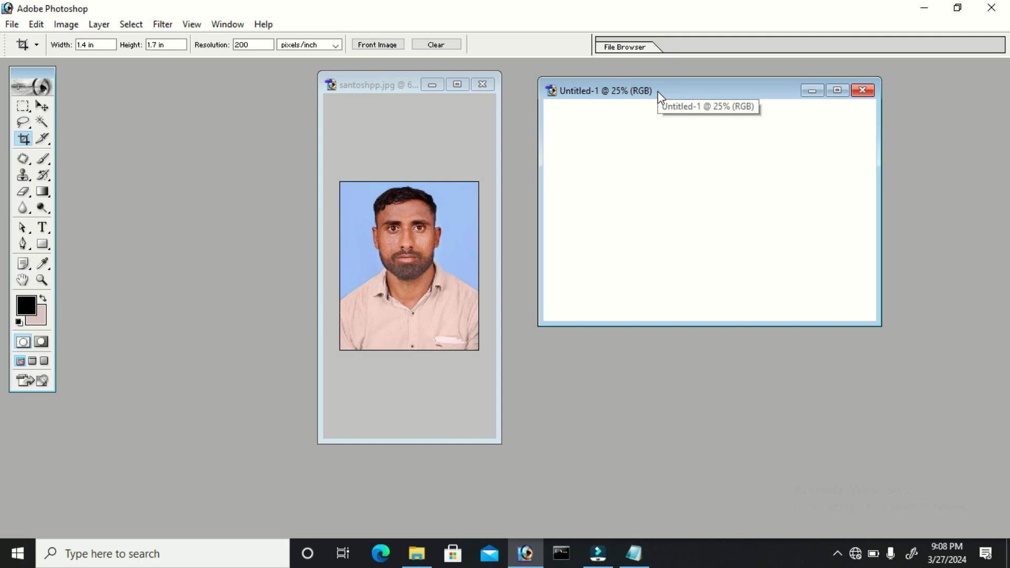
pyautogui.moveTo(659, 93); pyautogui.dragTo(720, 97)
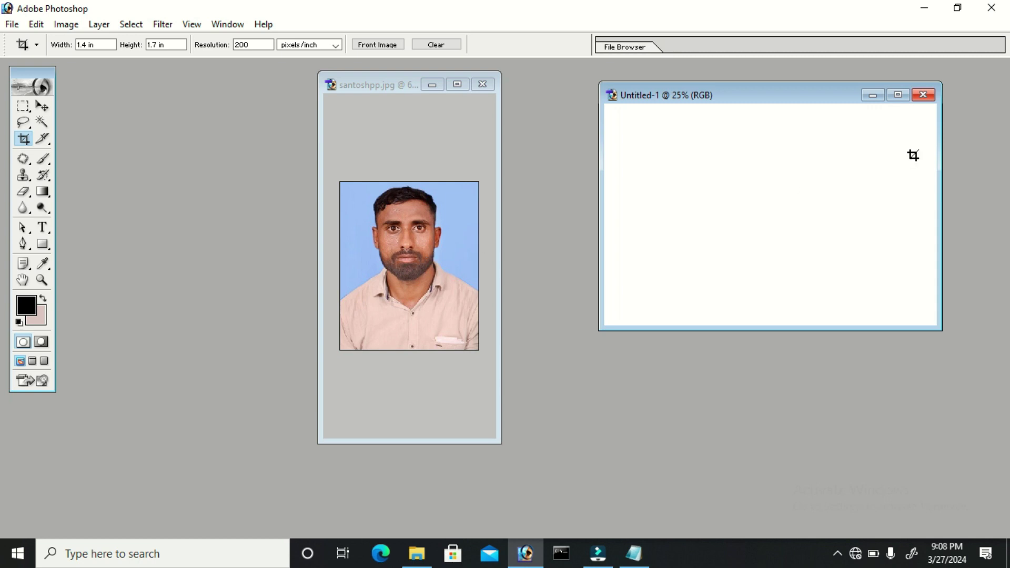
# - Move-drag the passport photo onto Untitled-1 as Layer 1 and maximize that canvas
pyautogui.click(42, 107)
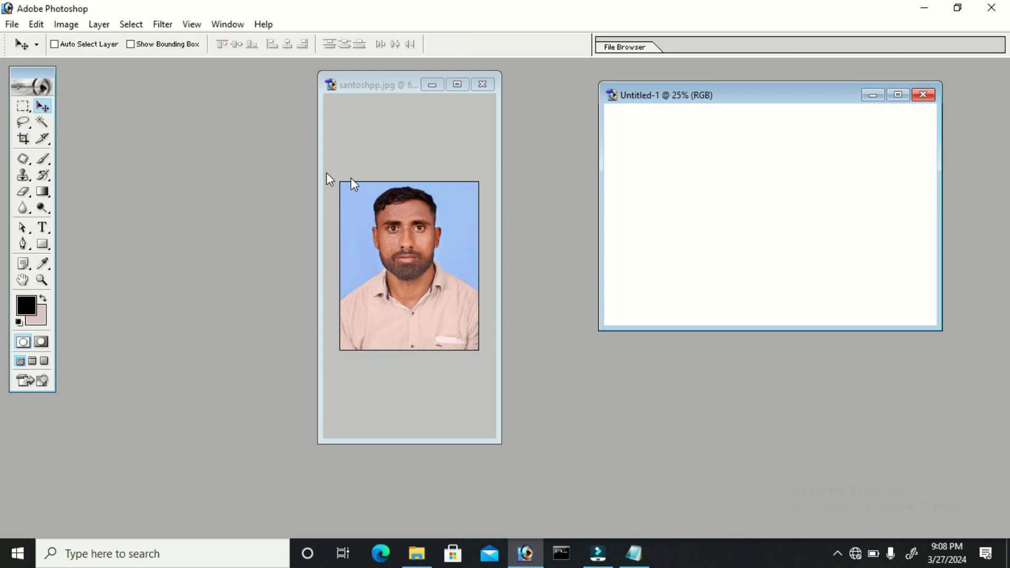
pyautogui.click(380, 209)
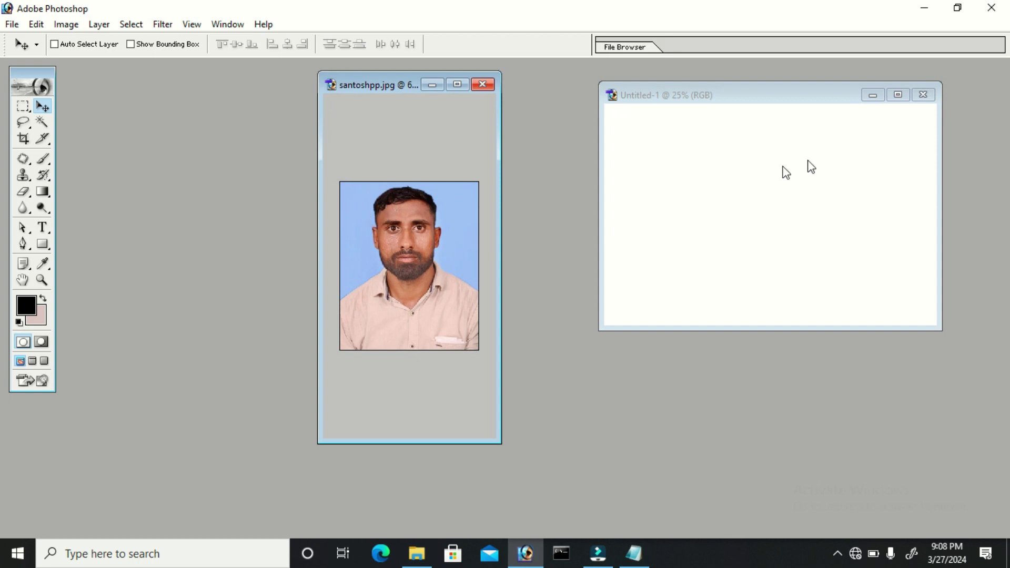
pyautogui.click(407, 242)
pyautogui.moveTo(454, 245); pyautogui.dragTo(677, 204)
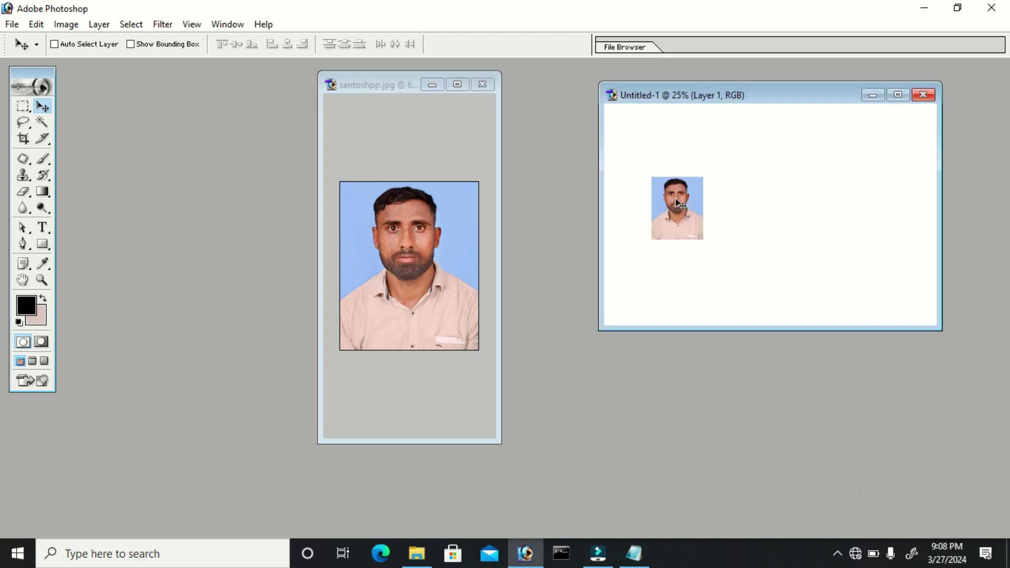
pyautogui.click(897, 96)
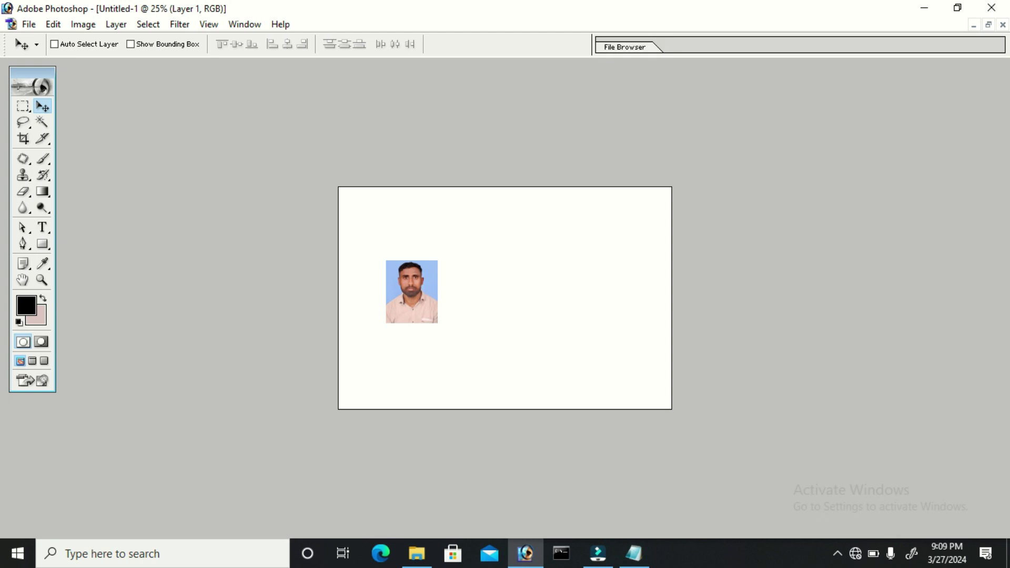
# - Start a new line in the Notepad notes reading 'Press Space Key'
pyautogui.click(634, 552)
pyautogui.press('Return')
pyautogui.press('Return')
pyautogui.write('Press the')
pyautogui.press('BackSpace')
pyautogui.press('BackSpace')
pyautogui.press('BackSpace')
pyautogui.press('BackSpace')
pyautogui.write('Scap')
pyautogui.press('BackSpace')
pyautogui.press('BackSpace')
pyautogui.press('BackSpace')
pyautogui.press('BackSpace')
pyautogui.write('pace Key')
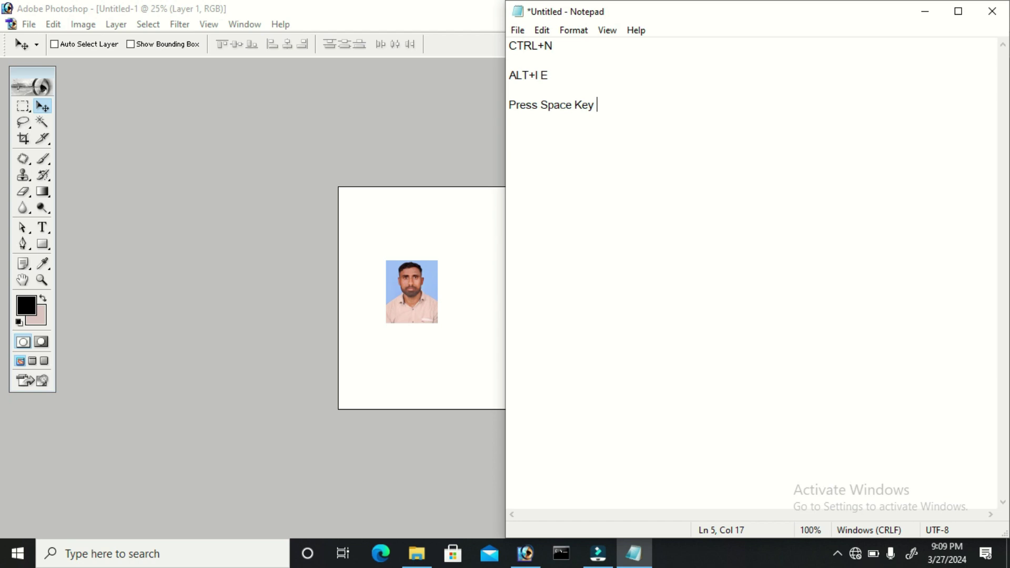
# - Edit the line to 'Press hold Space key and then right click' and select it
pyautogui.press('BackSpace')
pyautogui.press('BackSpace')
pyautogui.press('BackSpace')
pyautogui.press('BackSpace')
pyautogui.press('Left')
pyautogui.press('Left')
pyautogui.press('Left')
pyautogui.press('Left')
pyautogui.press('Left')
pyautogui.write('hold')
pyautogui.click(605, 100)
pyautogui.write('key and ')
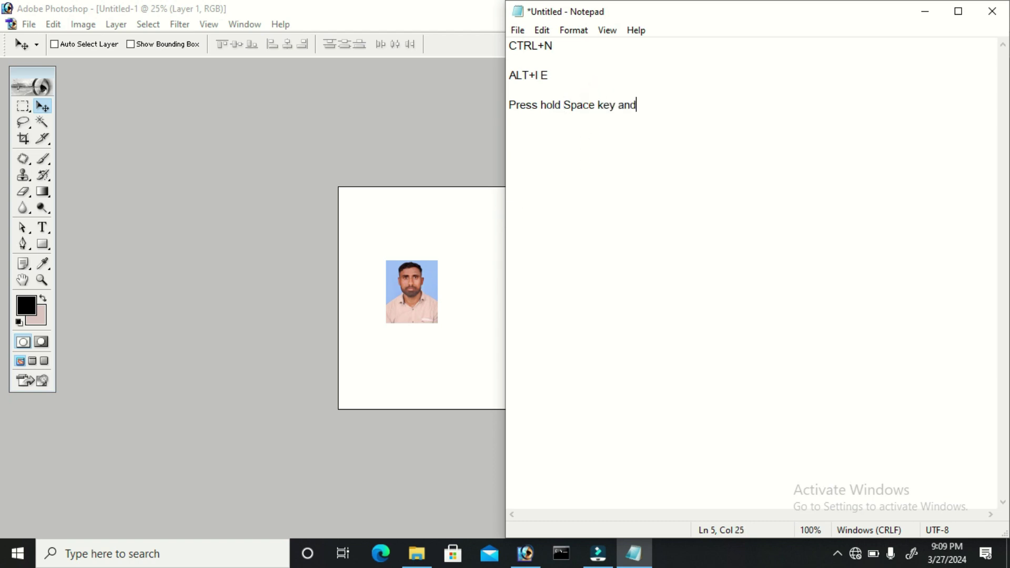
pyautogui.write('then ')
pyautogui.write('right ')
pyautogui.write('cli')
pyautogui.write('ck')
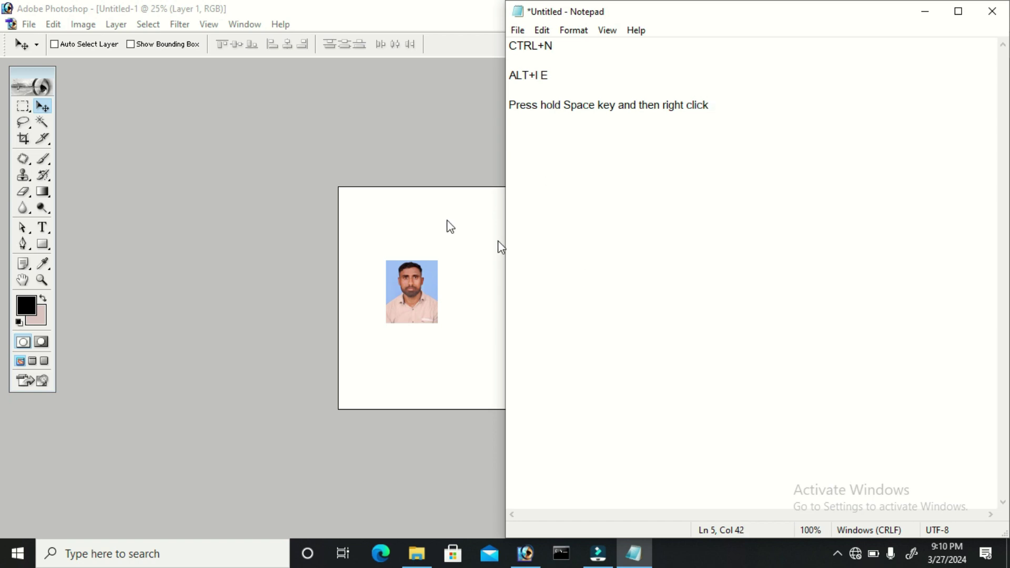
pyautogui.moveTo(741, 98); pyautogui.dragTo(511, 109)
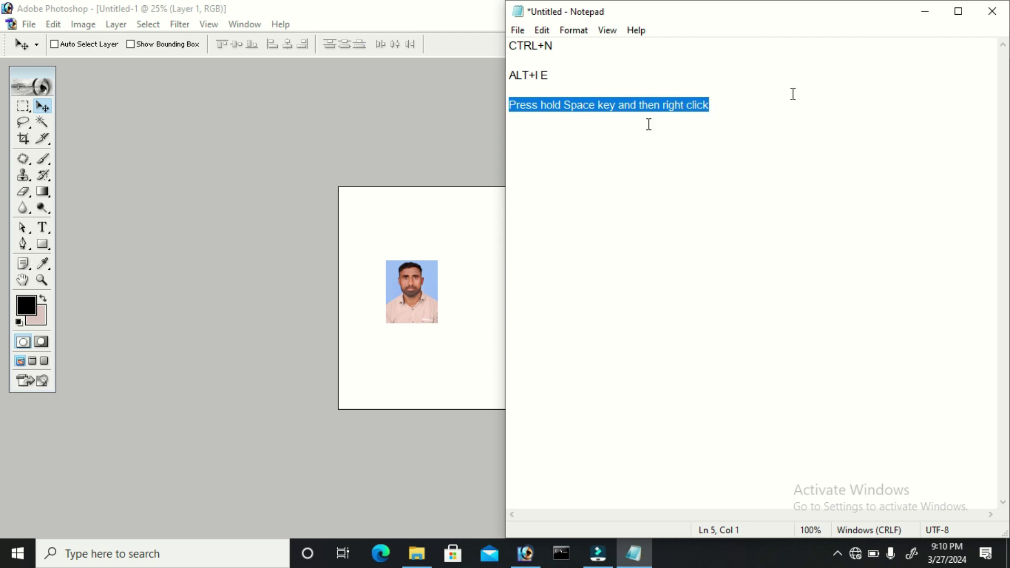
pyautogui.click(329, 140)
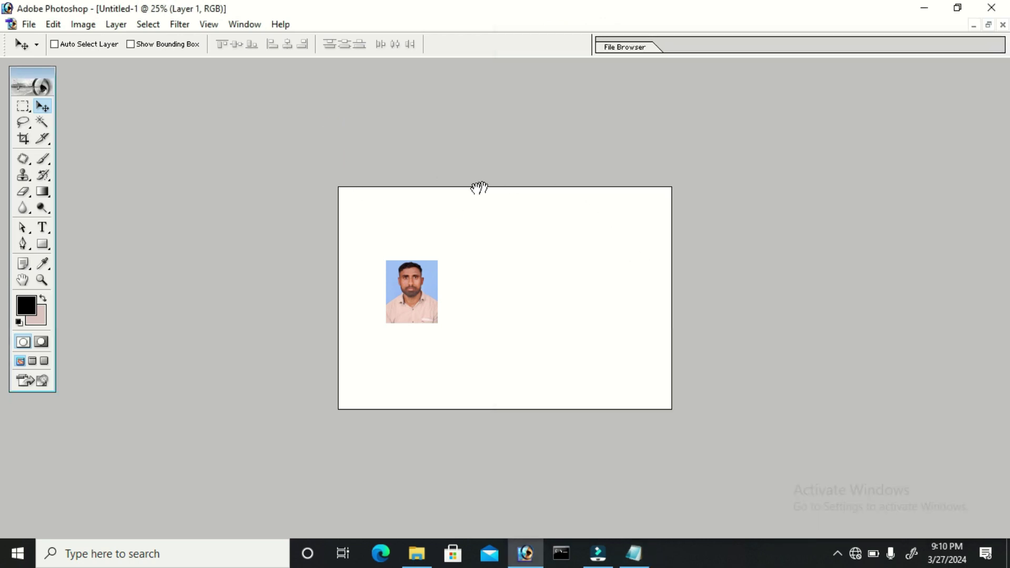
# - Fit the whole canvas on screen with the Space + right-click Fit on Screen option
pyautogui.rightClick(480, 208)
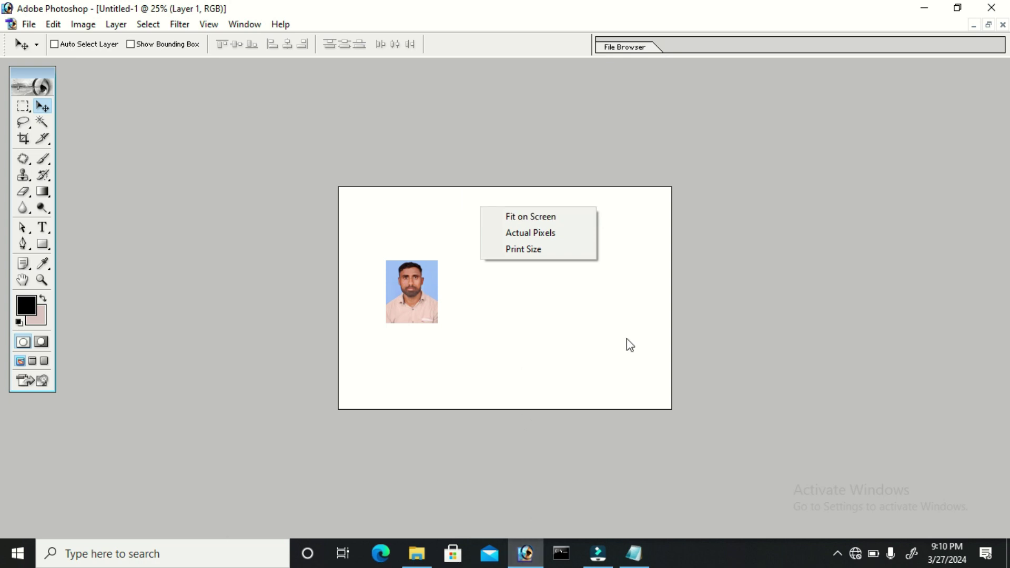
pyautogui.click(760, 317)
pyautogui.click(634, 553)
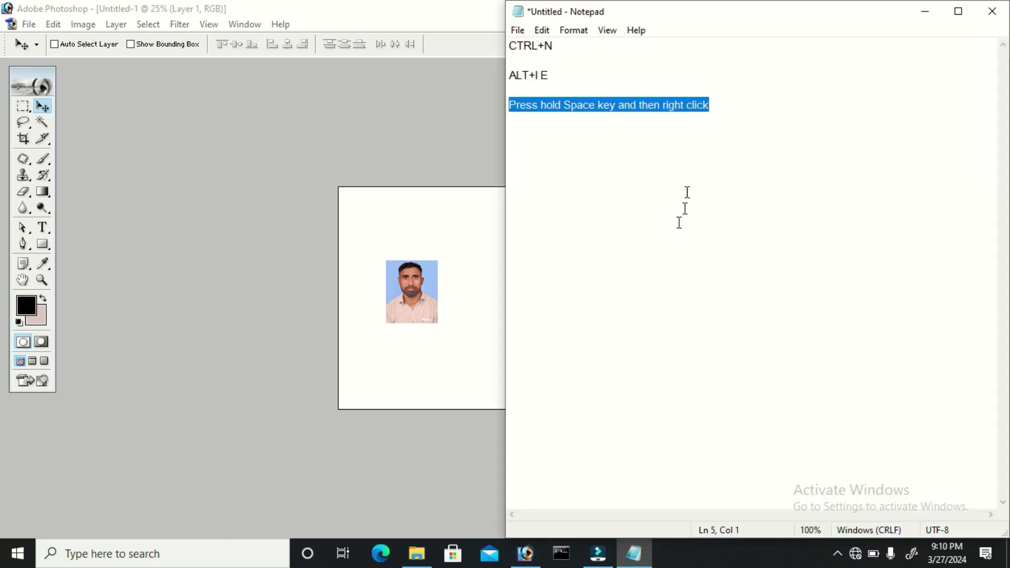
pyautogui.click(685, 168)
pyautogui.moveTo(710, 105); pyautogui.dragTo(512, 141)
pyautogui.click(414, 189)
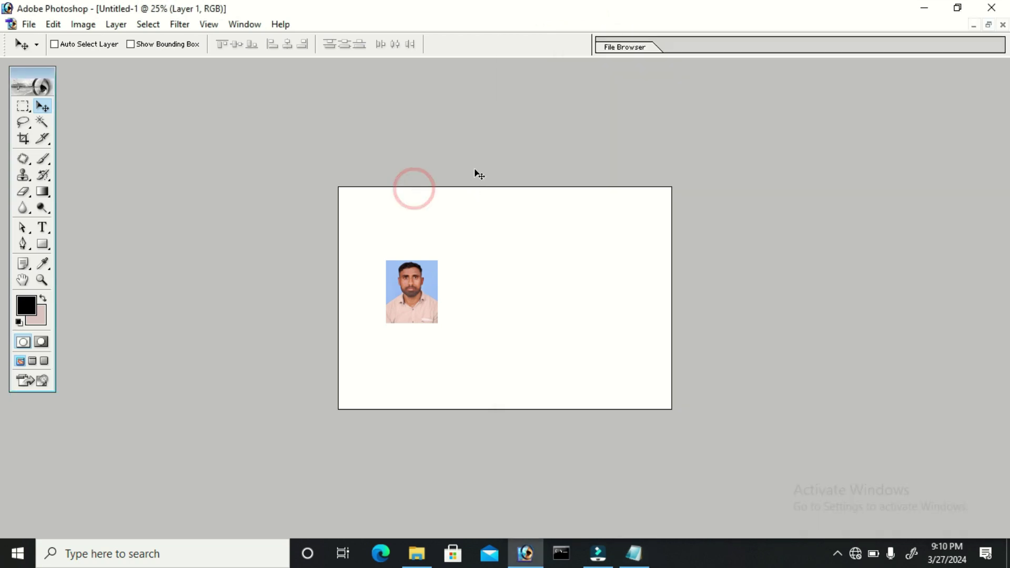
pyautogui.rightClick(484, 208)
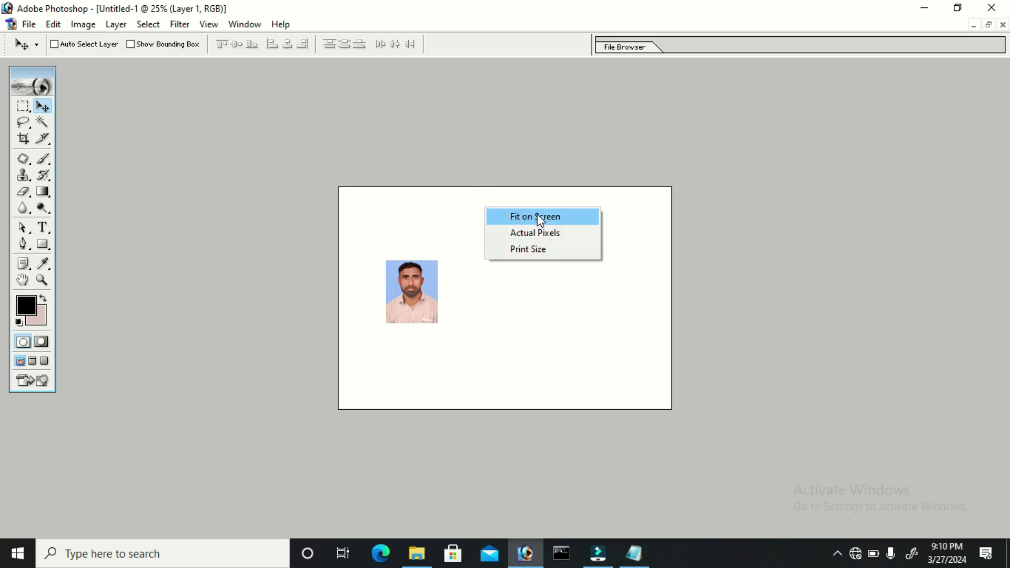
pyautogui.click(540, 217)
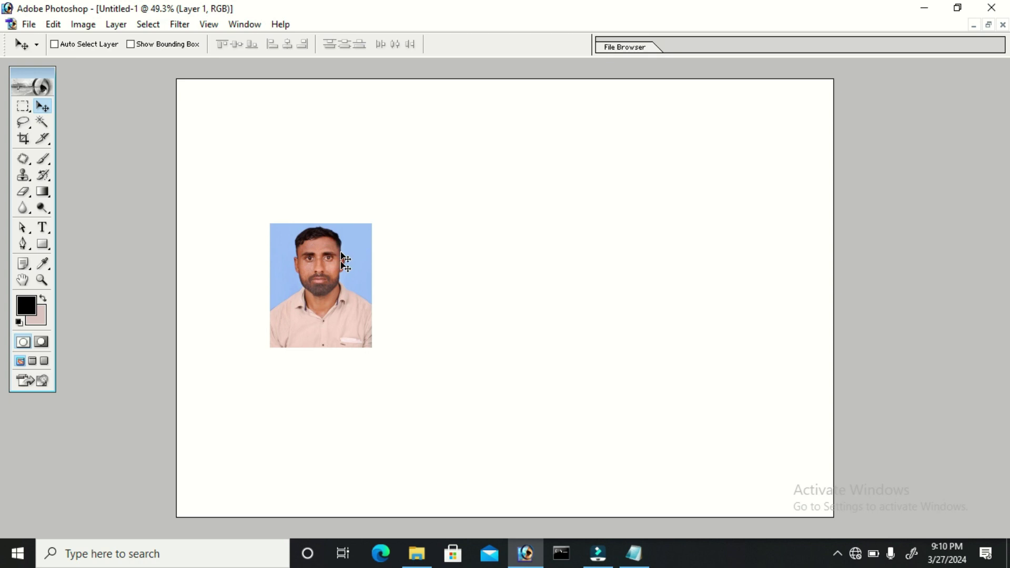
pyautogui.click(634, 553)
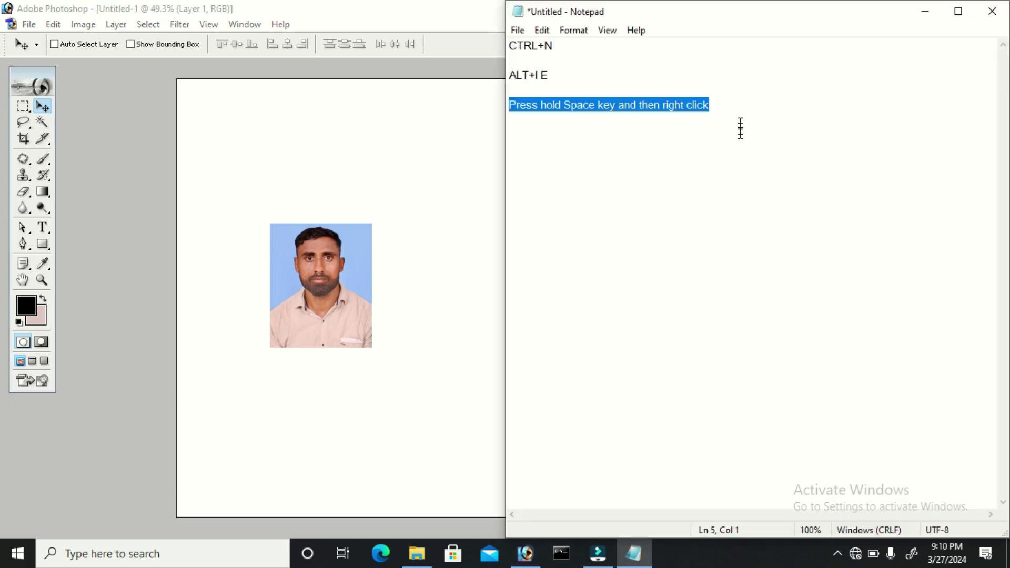
# - Add the note 'alt+es' on a new line in Notepad
pyautogui.click(740, 129)
pyautogui.press('Return')
pyautogui.press('Return')
pyautogui.write('alt')
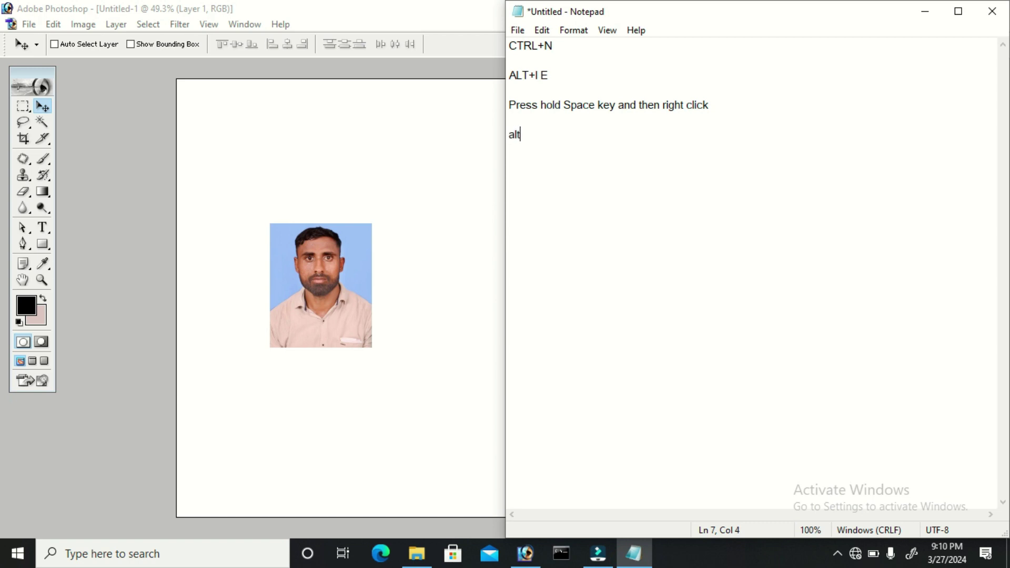
pyautogui.write('+es')
# - Stroke the photo with a 4 px black border and move it toward the upper left
pyautogui.click(402, 204)
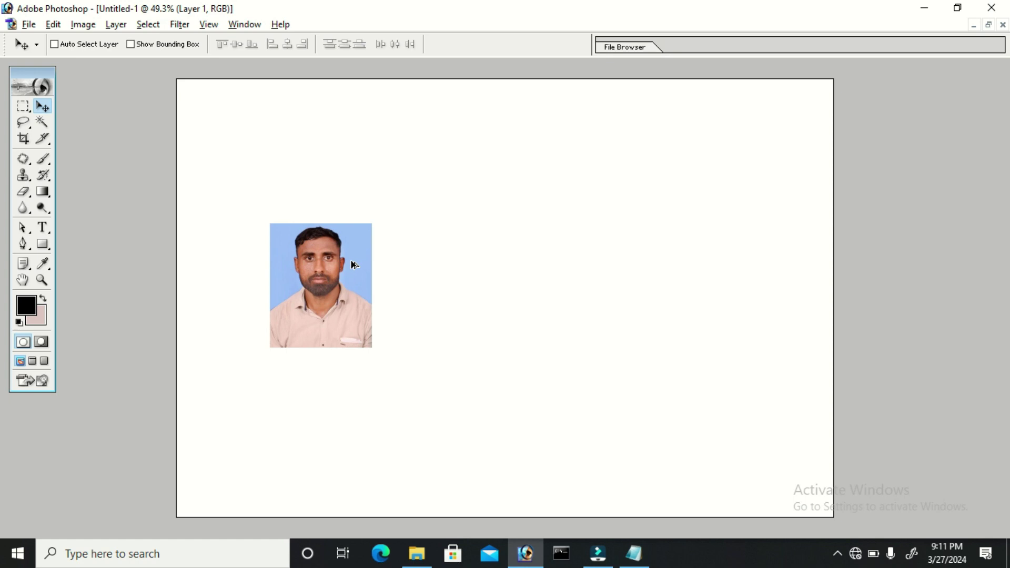
pyautogui.hotkey('alt', 'e')
pyautogui.press('s')
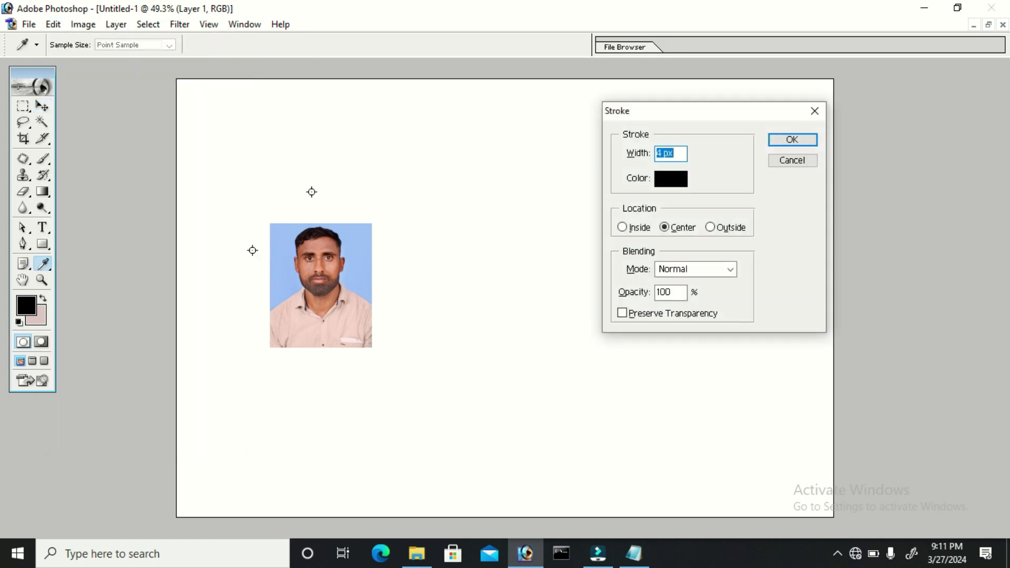
pyautogui.click(672, 153)
pyautogui.click(671, 179)
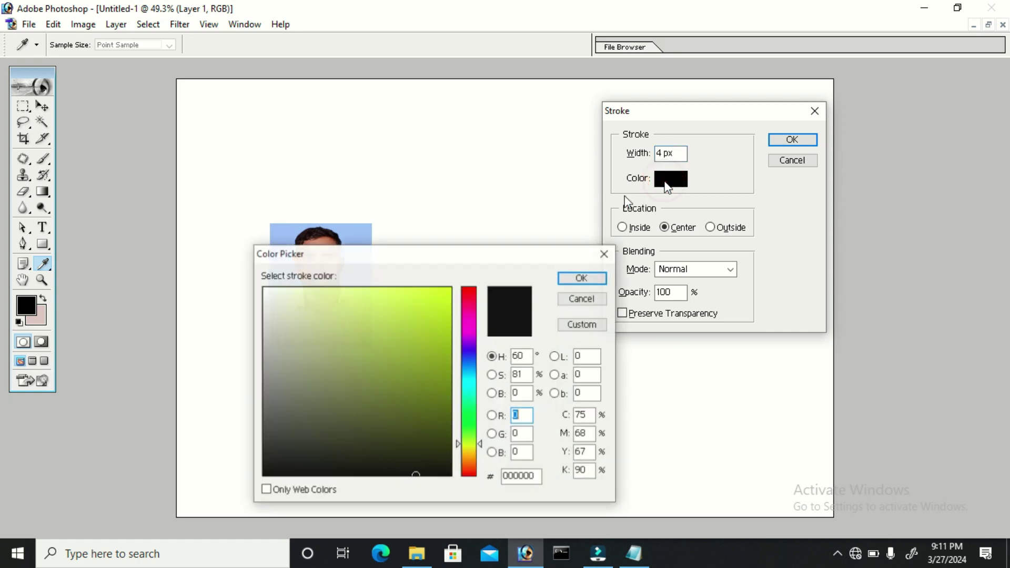
pyautogui.click(590, 277)
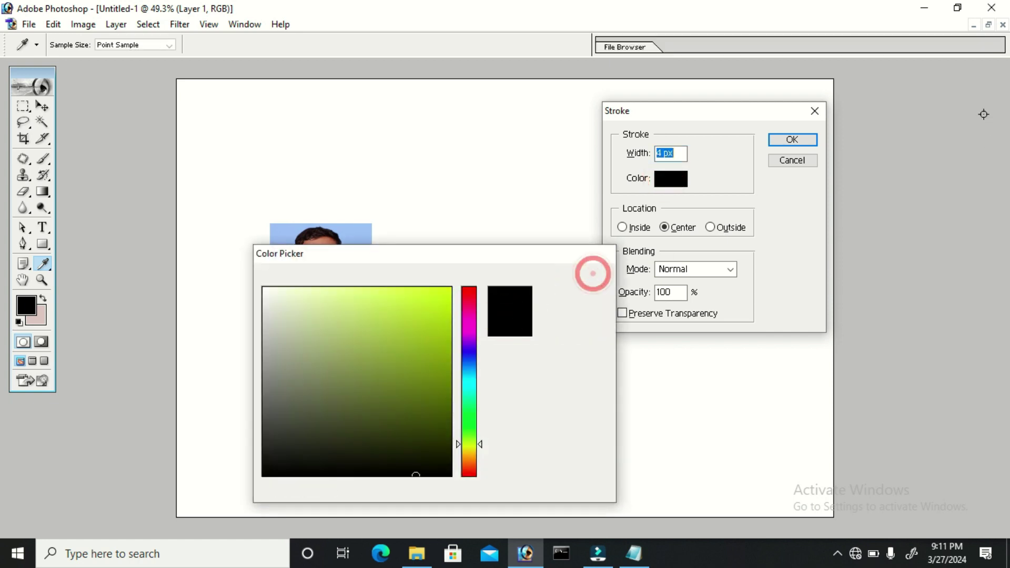
pyautogui.click(792, 139)
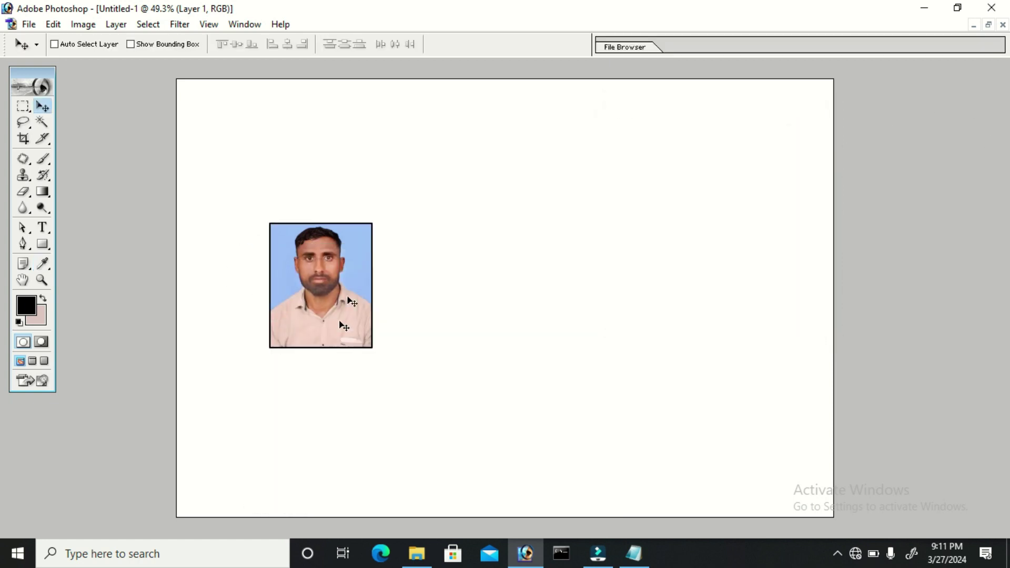
pyautogui.moveTo(311, 293)
pyautogui.mouseDown()
pyautogui.moveTo(293, 218)
pyautogui.moveTo(298, 224)
pyautogui.mouseUp()
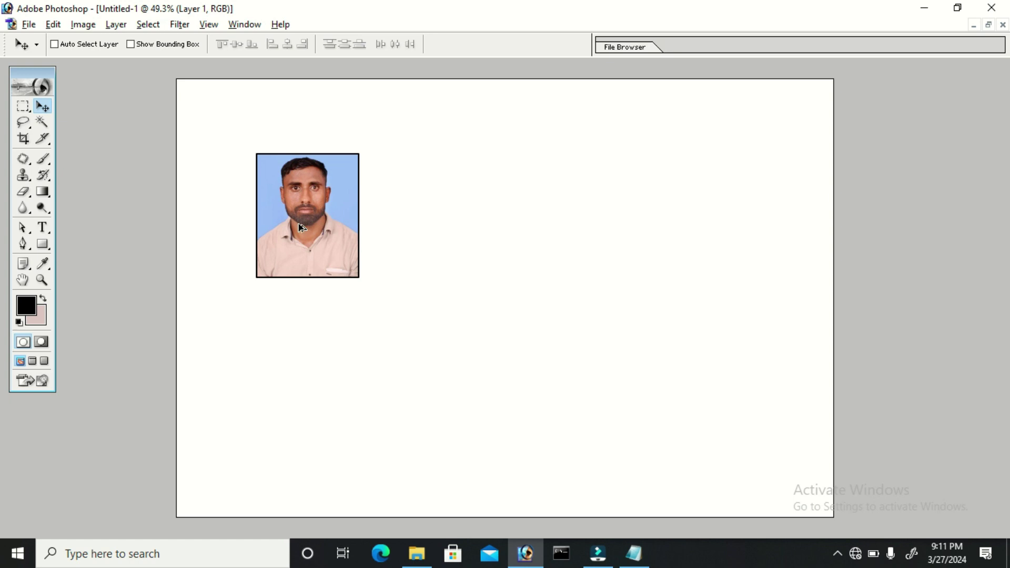
# - Add the note 'alt+shift' on a new line in Notepad
pyautogui.click(634, 554)
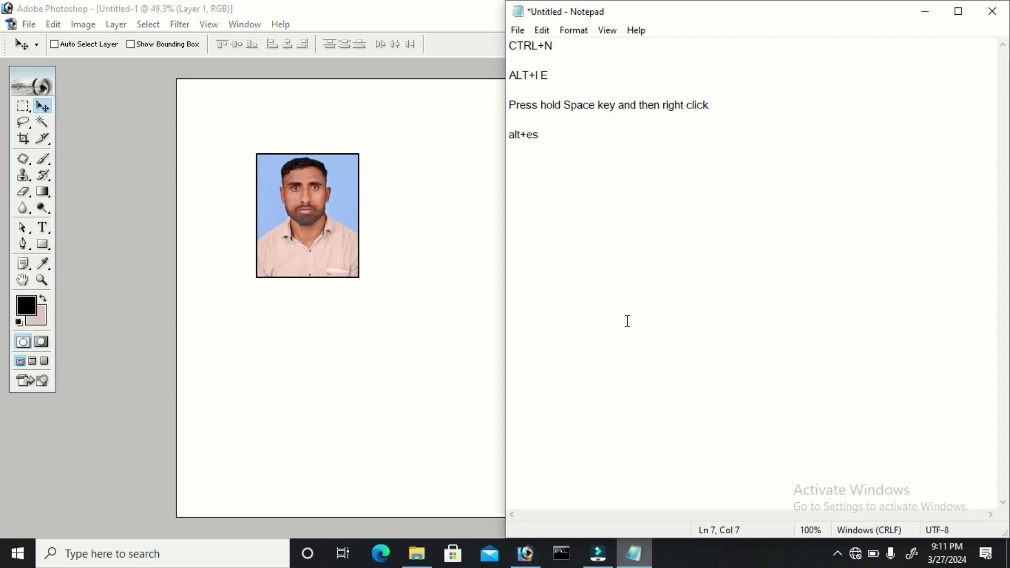
pyautogui.press('Return')
pyautogui.press('Return')
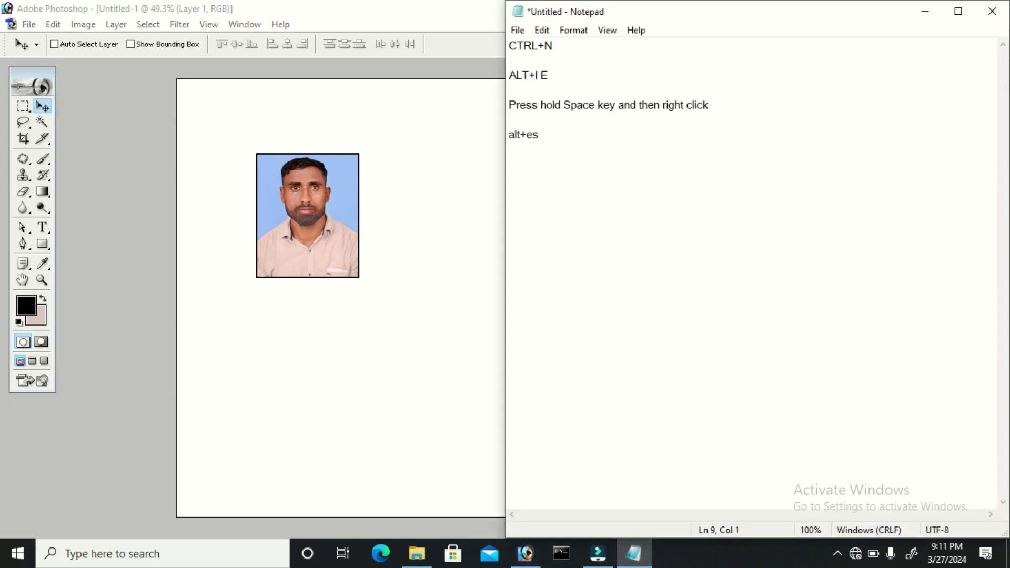
pyautogui.write('alt+shit')
pyautogui.press('BackSpace')
pyautogui.write('ft')
# - Alt+Shift-drag a copy of the photo below the original and nudge it up
pyautogui.click(423, 232)
pyautogui.click(318, 202)
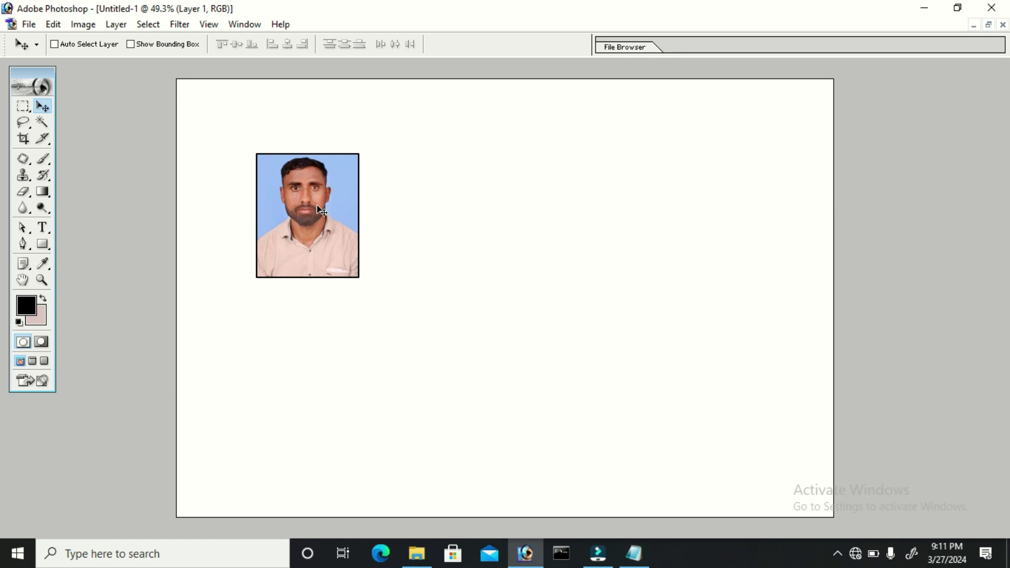
pyautogui.moveTo(306, 199)
pyautogui.mouseDown()
pyautogui.moveTo(305, 355)
pyautogui.moveTo(306, 337)
pyautogui.mouseUp()
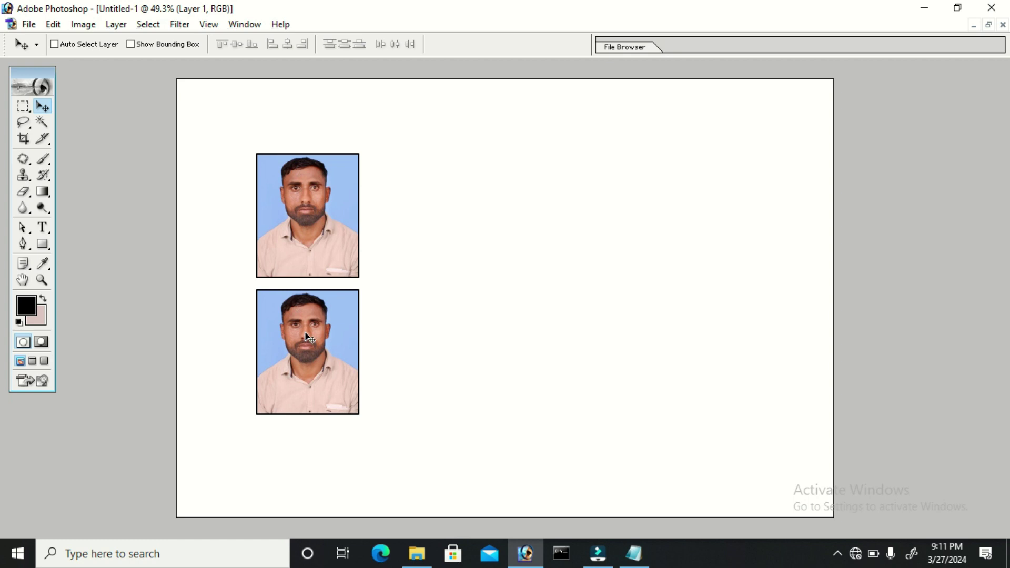
pyautogui.press('Up')
pyautogui.press('Up')
pyautogui.press('Up')
pyautogui.press('Up')
pyautogui.press('Up')
pyautogui.press('Up')
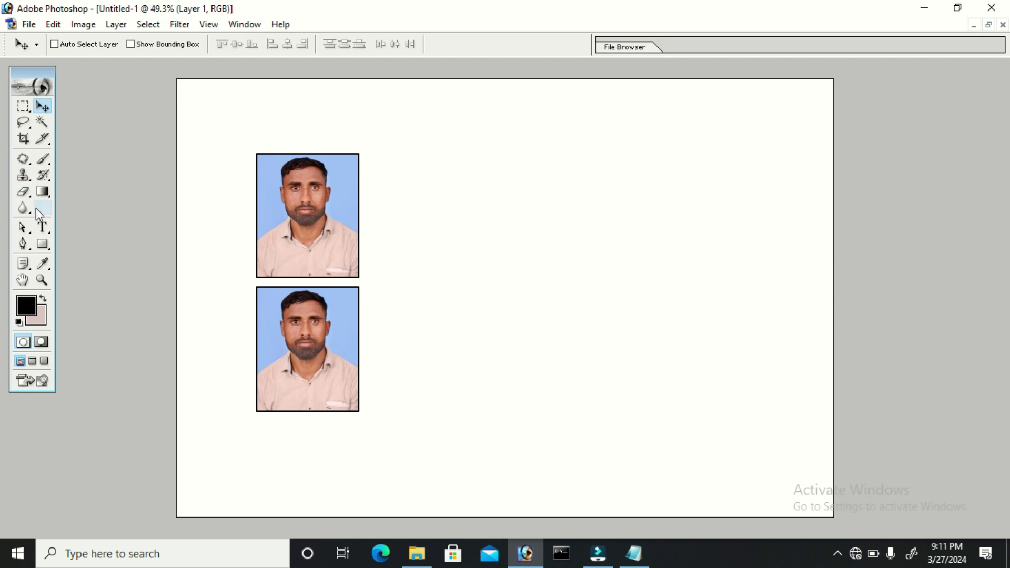
# - Marquee-select both stacked photos with the Rectangular Marquee tool and copy them
pyautogui.click(21, 107)
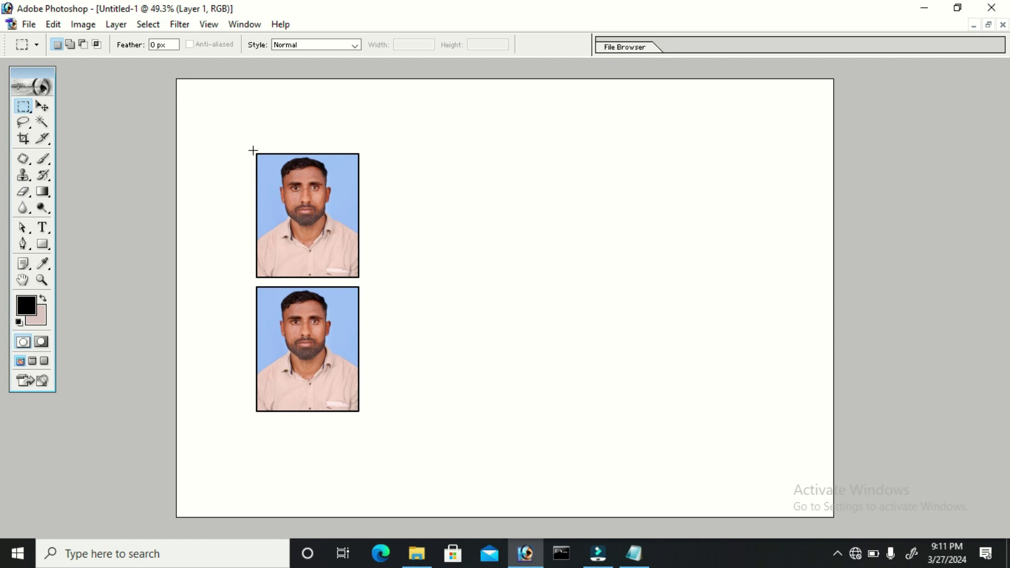
pyautogui.moveTo(252, 151)
pyautogui.mouseDown()
pyautogui.moveTo(373, 418)
pyautogui.moveTo(362, 414)
pyautogui.mouseUp()
pyautogui.hotkey('ctrl', 'j')
# - Add the note 'CTRL+SHIFT+ALT then press C' below 'alt+shift' in Notepad
pyautogui.click(634, 554)
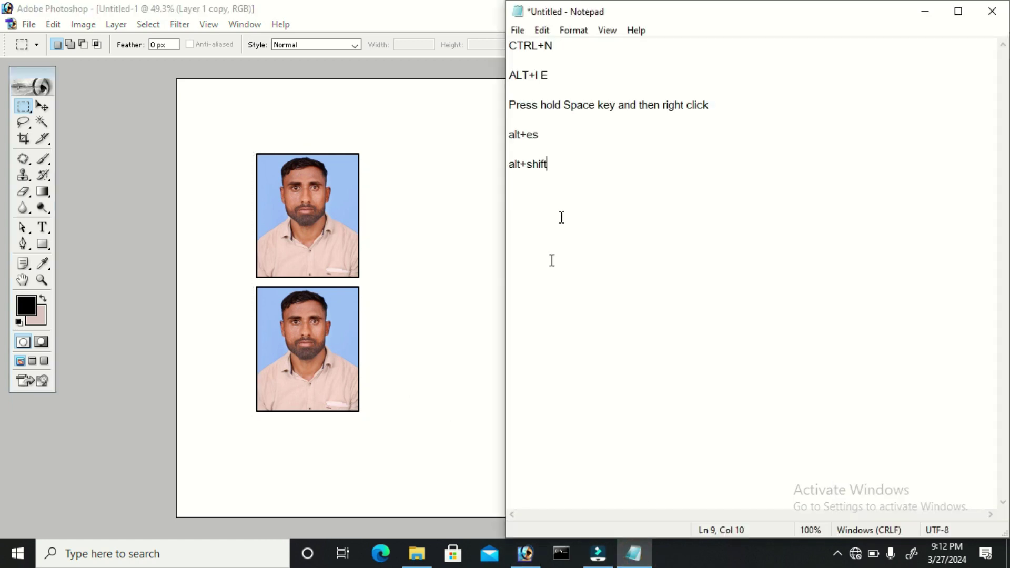
pyautogui.press('Return')
pyautogui.press('Return')
pyautogui.write('CTRL')
pyautogui.write('+SHIFT')
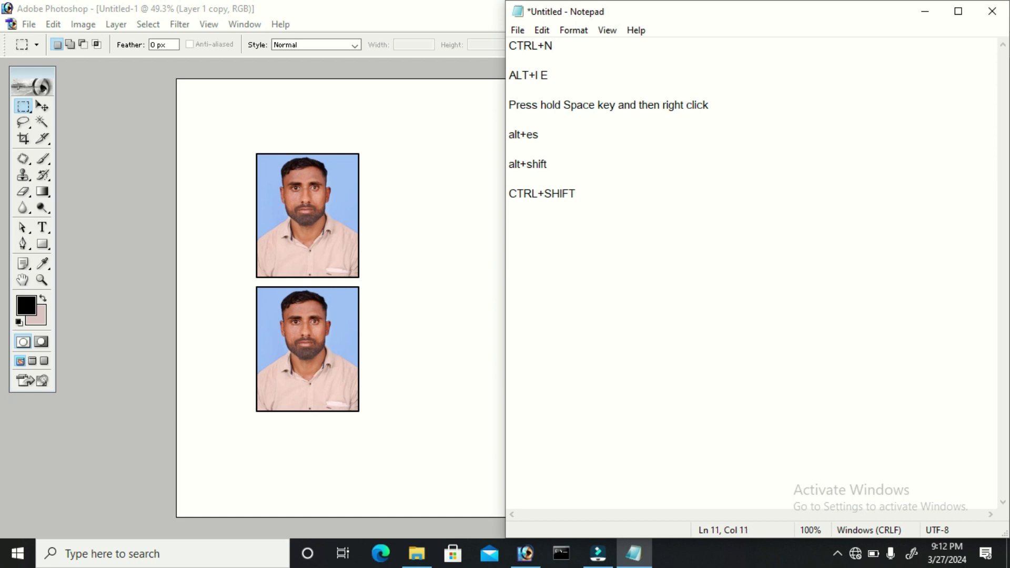
pyautogui.write('+AL')
pyautogui.write('T ')
pyautogui.write('then ')
pyautogui.write('press C')
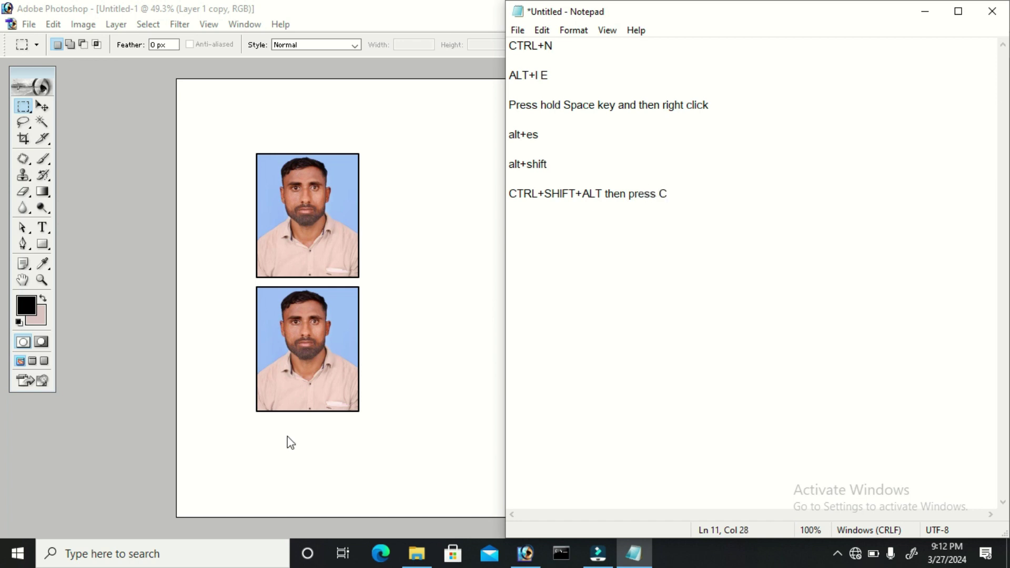
# - Deselect, paste the photo pair, and move it beside the first column
pyautogui.click(379, 11)
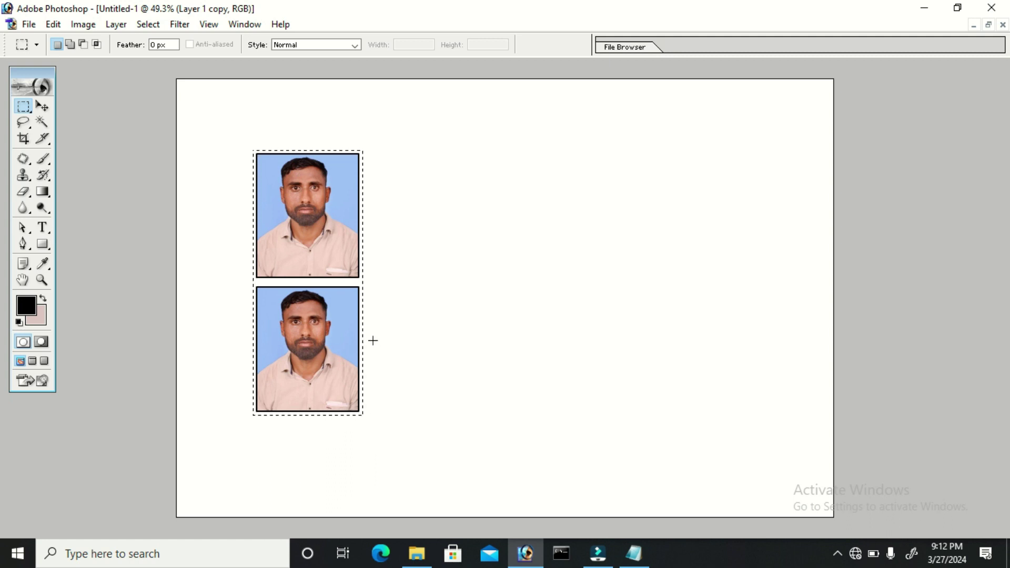
pyautogui.click(378, 157)
pyautogui.hotkey('ctrl', 'v')
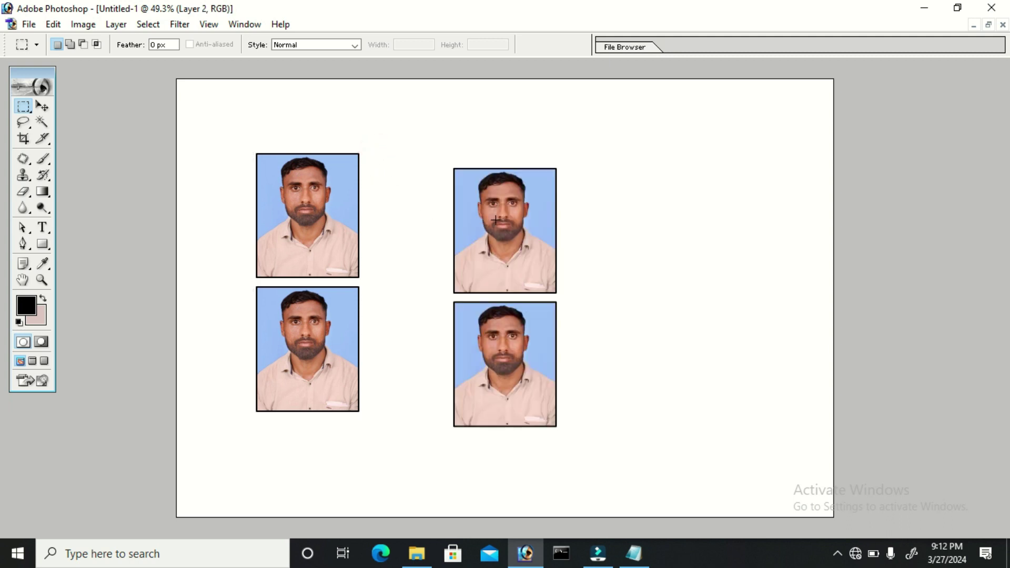
pyautogui.press('v')
pyautogui.moveTo(508, 210); pyautogui.dragTo(430, 195)
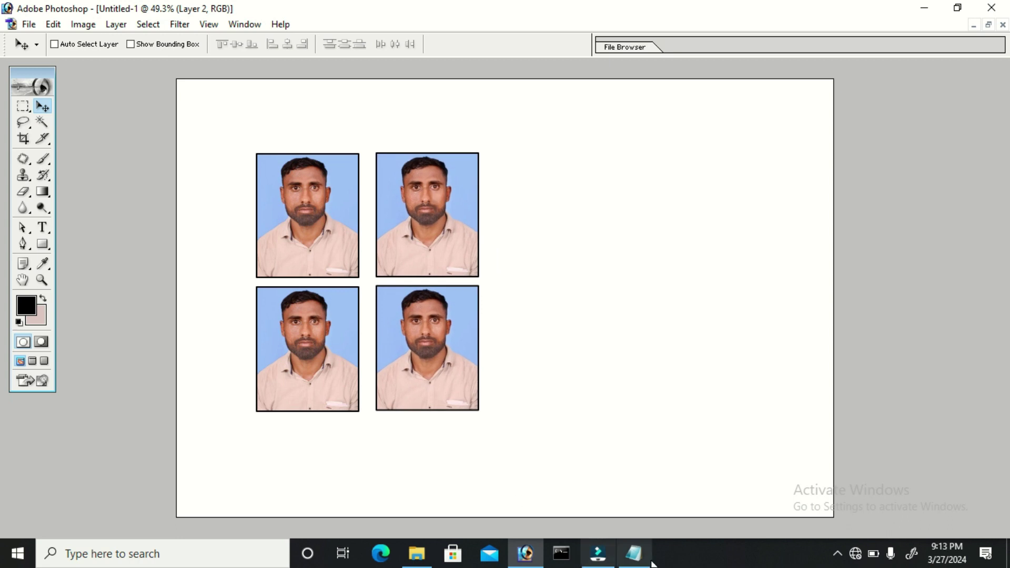
# - Add the note 'CTRL+V, for paste' at the end of the Notepad notes
pyautogui.click(633, 553)
pyautogui.click(707, 193)
pyautogui.press('Return')
pyautogui.press('Return')
pyautogui.write('CTRL+V')
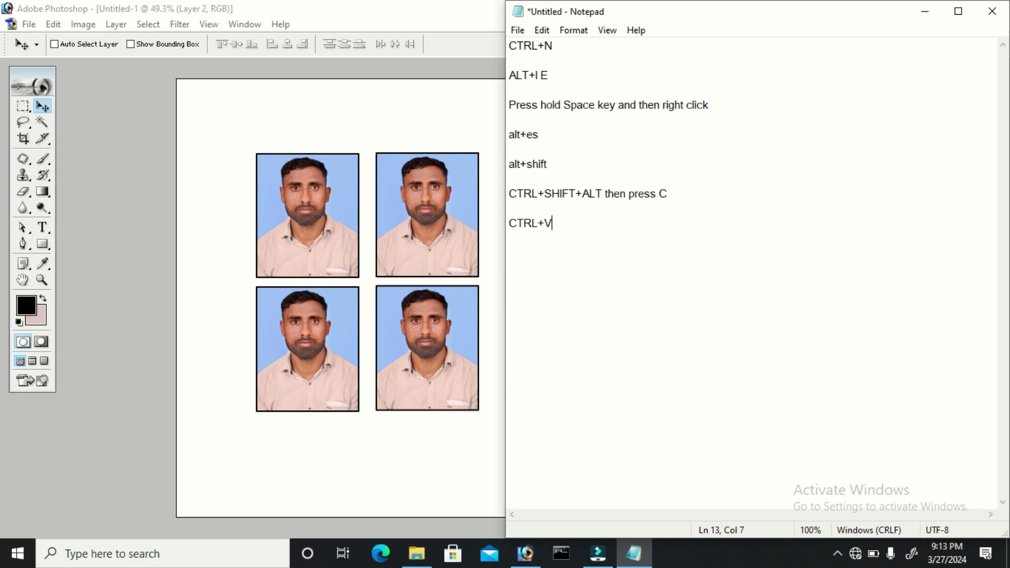
pyautogui.write(', for paste')
# - Evenly space the second column beside the first, then Alt-drag a third column copy
pyautogui.click(440, 95)
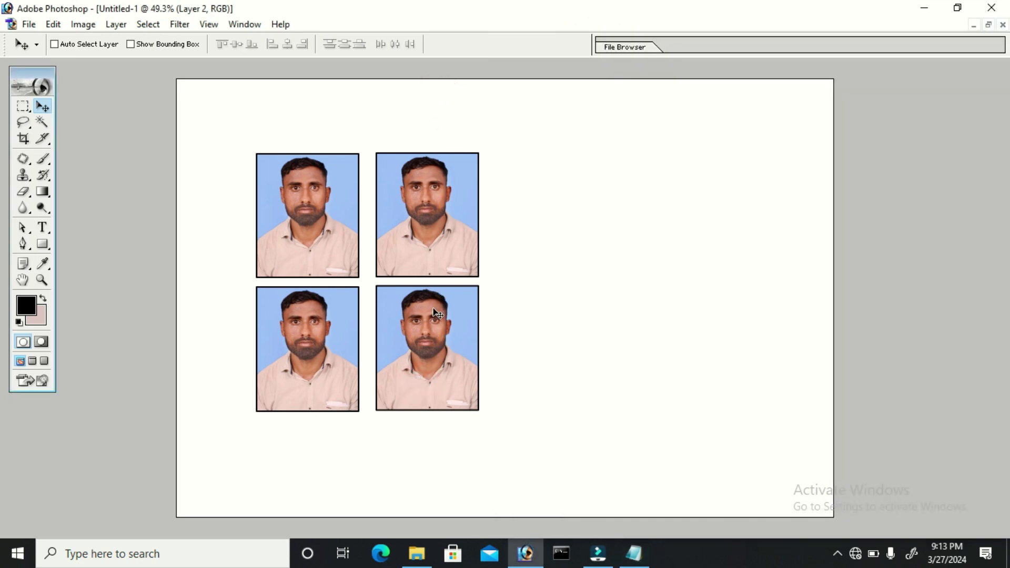
pyautogui.press('Down')
pyautogui.press('Down')
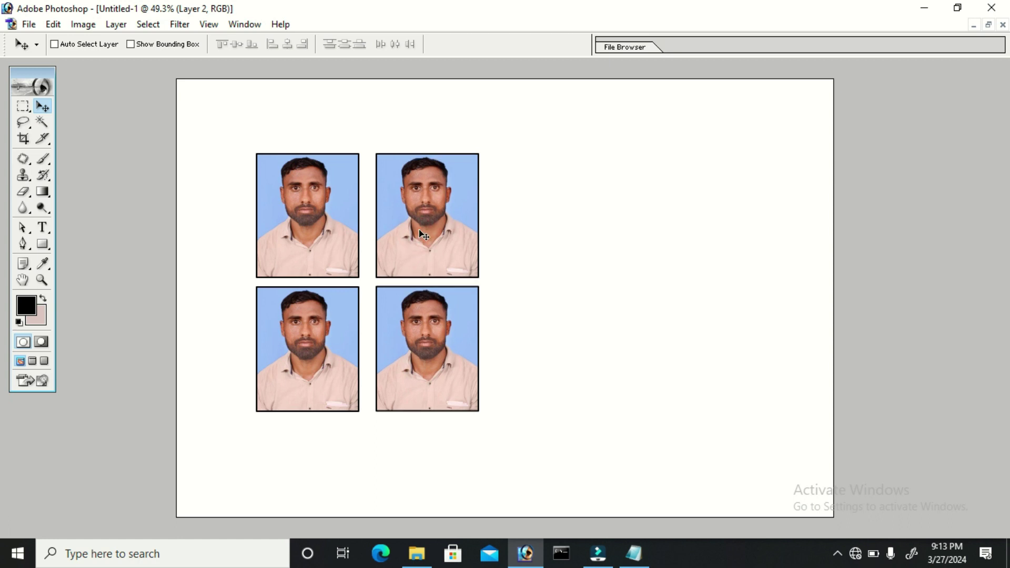
pyautogui.moveTo(419, 229); pyautogui.dragTo(390, 233)
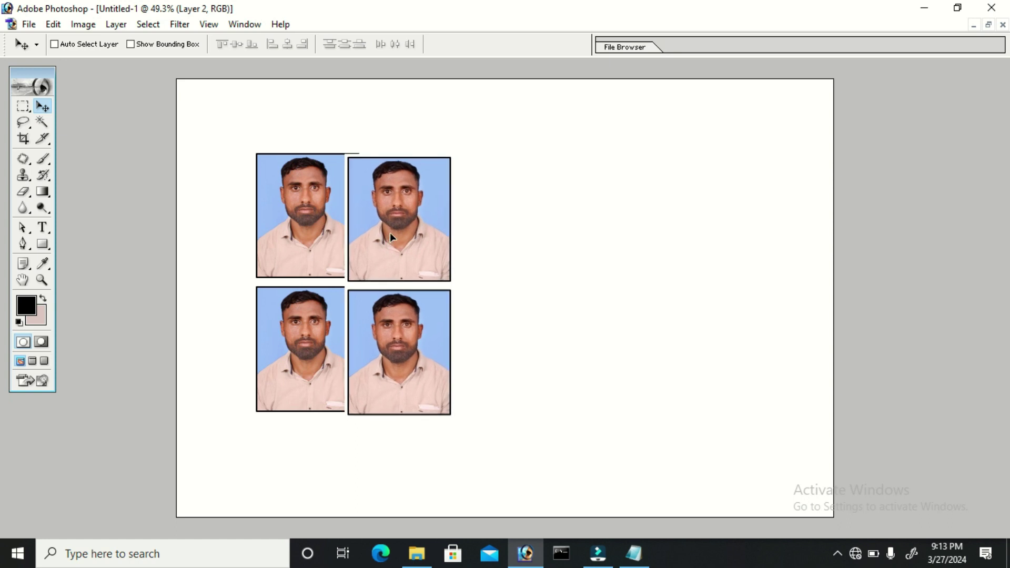
pyautogui.press('Up')
pyautogui.press('Up')
pyautogui.press('Up')
pyautogui.press('Up')
pyautogui.press('Up')
pyautogui.press('Up')
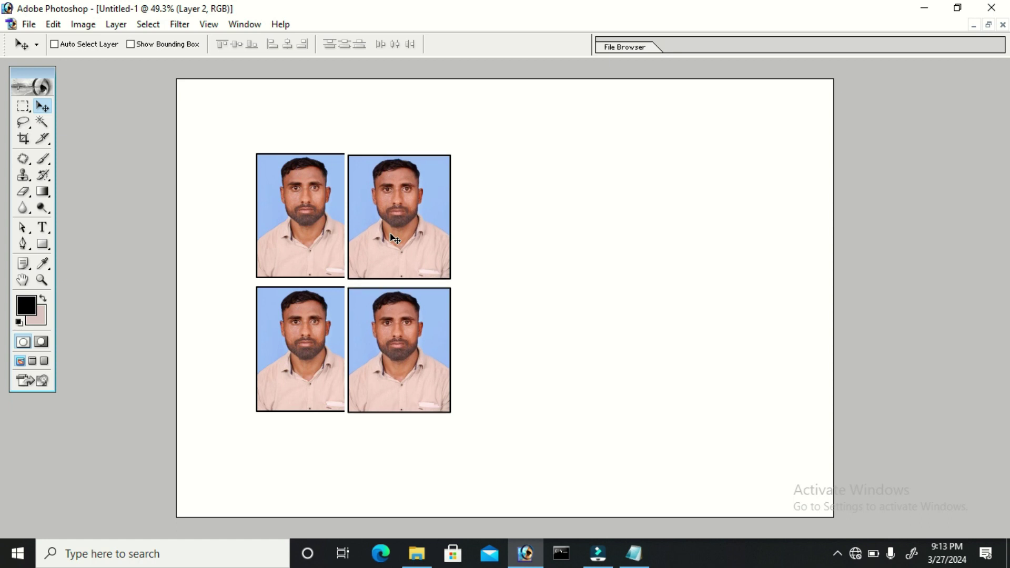
pyautogui.press('Right')
pyautogui.press('Right')
pyautogui.press('Right')
pyautogui.press('Right')
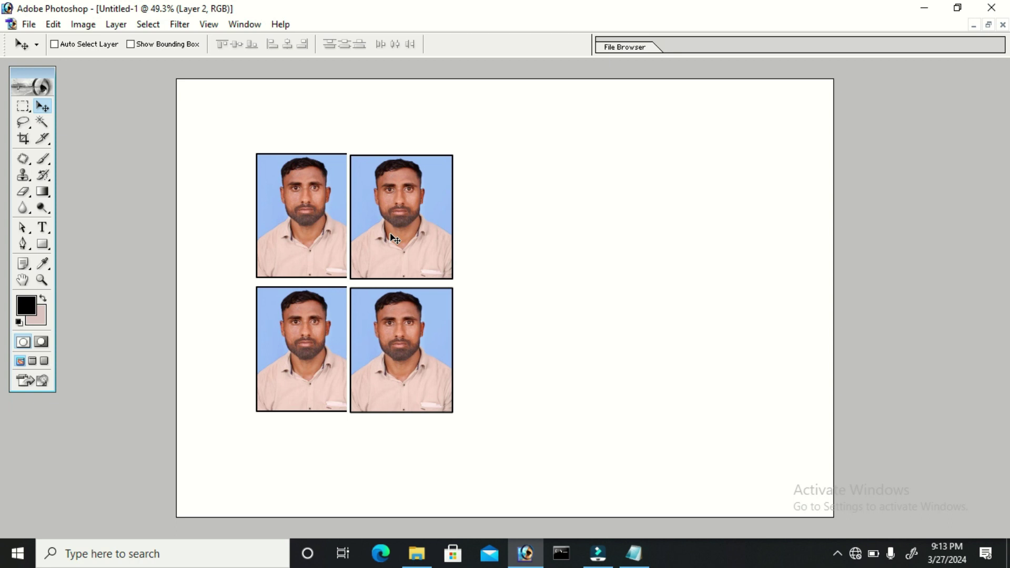
pyautogui.moveTo(398, 233); pyautogui.dragTo(415, 233)
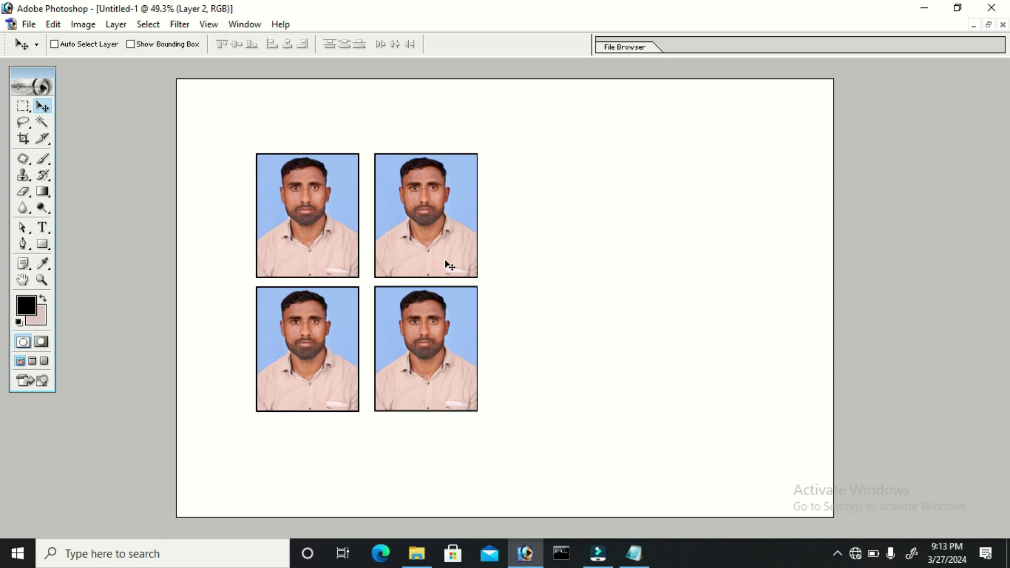
pyautogui.moveTo(448, 264)
pyautogui.keyDown('alt'); pyautogui.mouseDown()
pyautogui.moveTo(582, 248)
pyautogui.moveTo(559, 248)
pyautogui.mouseUp(); pyautogui.keyUp('alt')
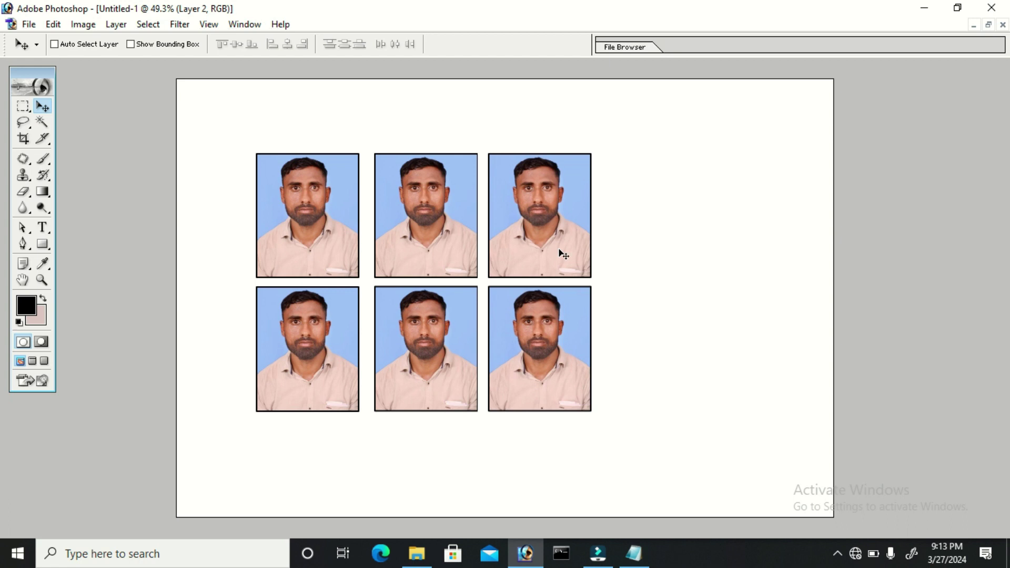
# - Alt-drag a fourth column copy right and arrow-nudge it into line with the rows
pyautogui.keyDown('alt'); pyautogui.moveTo(561, 253); pyautogui.dragTo(676, 248); pyautogui.keyUp('alt')
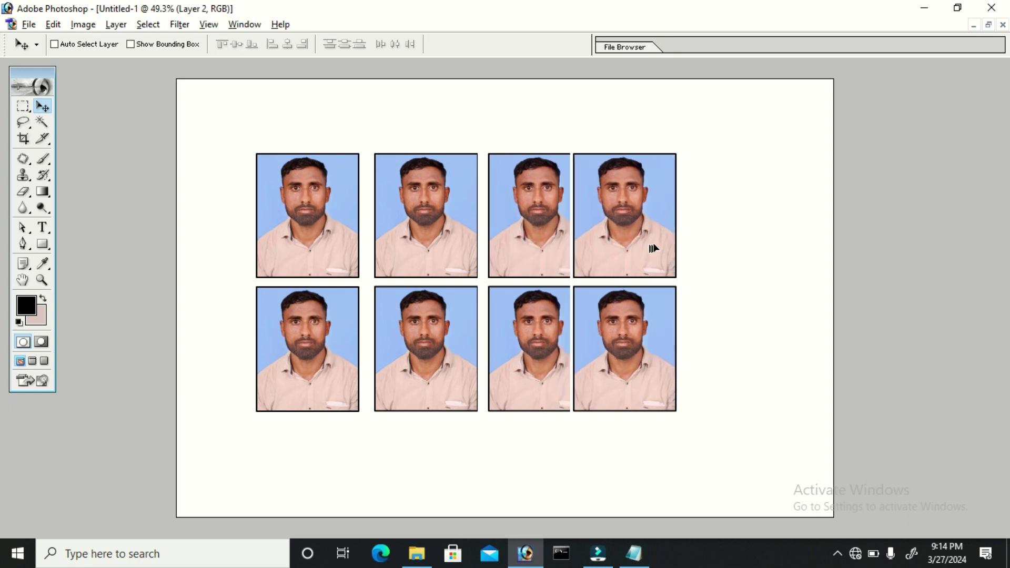
pyautogui.press('Right')
pyautogui.press('Right')
pyautogui.press('Right')
pyautogui.press('Right')
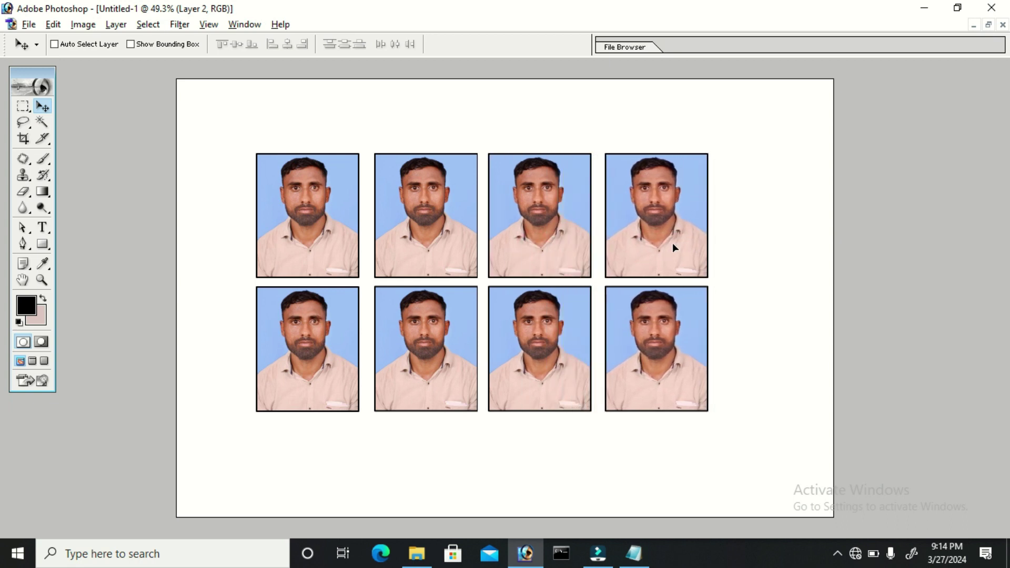
pyautogui.moveTo(672, 243); pyautogui.dragTo(670, 244)
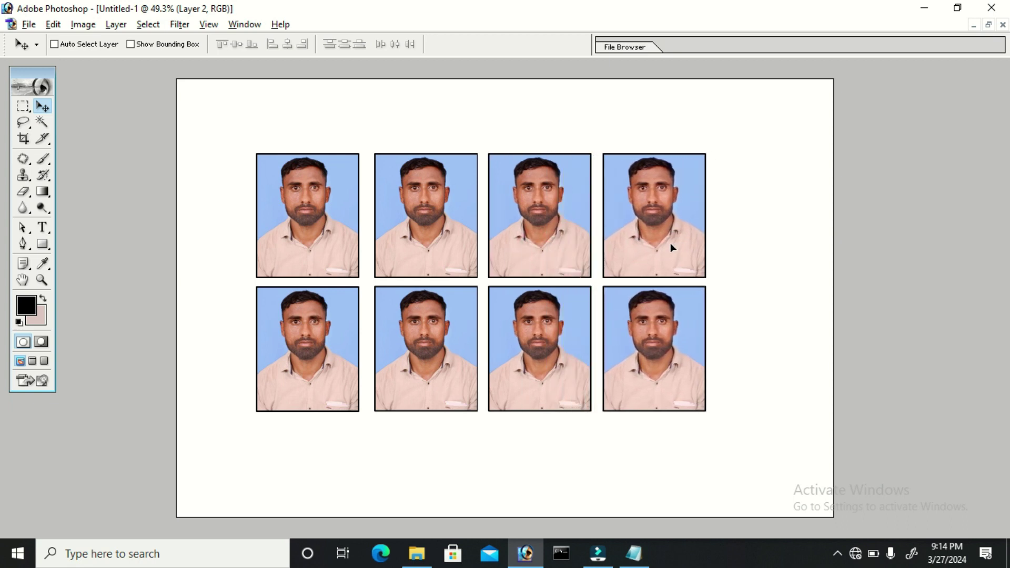
pyautogui.hotkey('shift', 'Up')
pyautogui.press('Up')
pyautogui.press('Up')
pyautogui.press('Up')
pyautogui.press('Down')
pyautogui.press('Down')
pyautogui.press('Down')
pyautogui.press('Down')
pyautogui.press('Down')
# - Add a 'SHIFT+ALT' line beneath the last shortcut note in Notepad
pyautogui.click(634, 553)
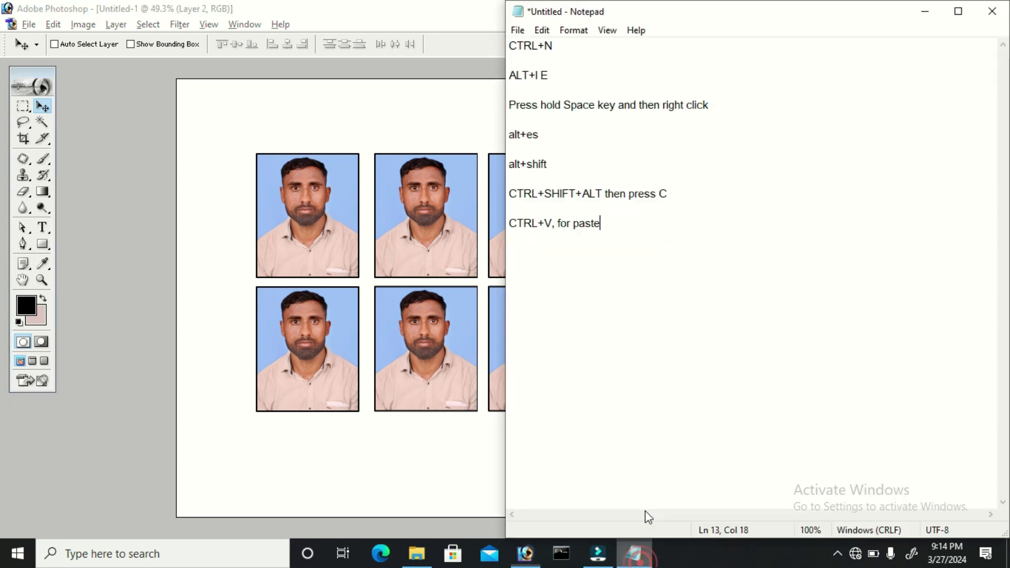
pyautogui.press('Return')
pyautogui.press('Return')
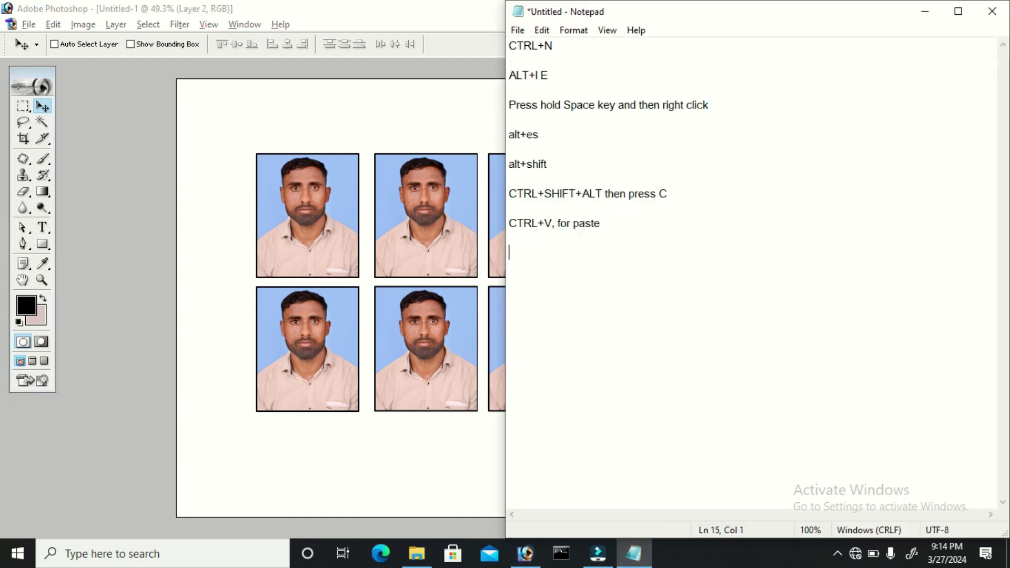
pyautogui.write('SHIFT+ALT')
# - Start a Save As of the eight-photo layout with the Desktop as destination
pyautogui.click(348, 101)
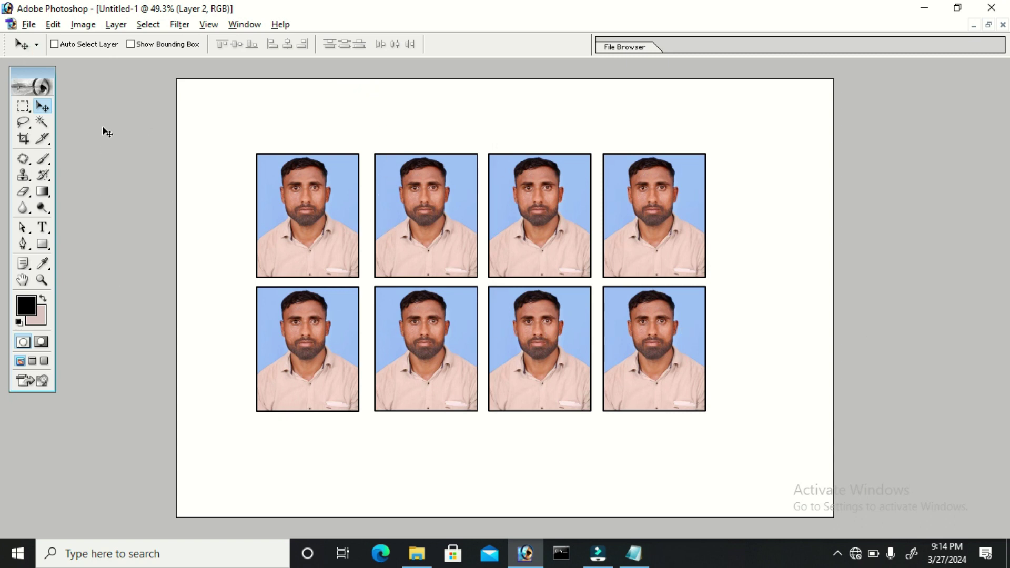
pyautogui.click(32, 26)
pyautogui.click(74, 160)
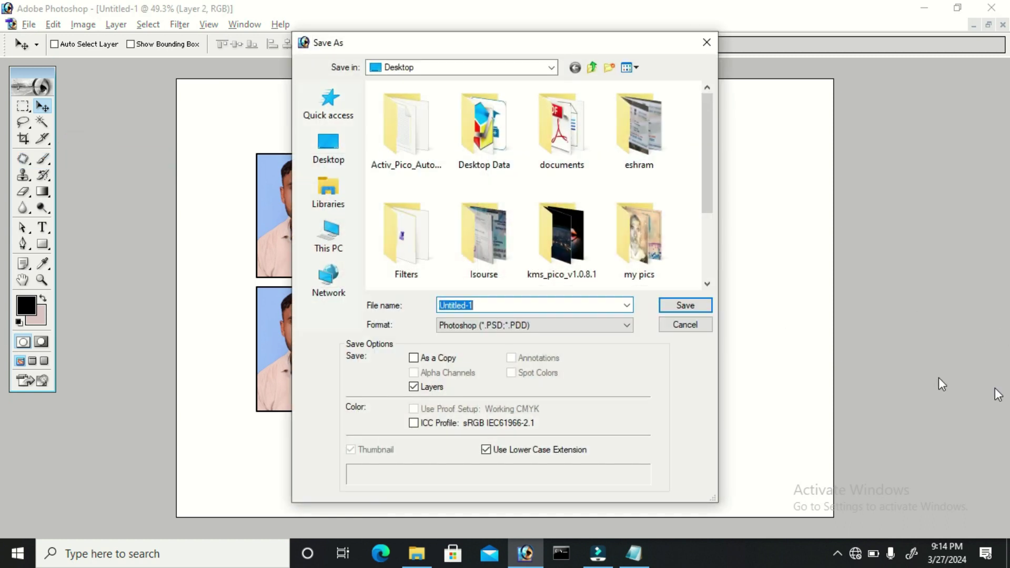
pyautogui.click(329, 153)
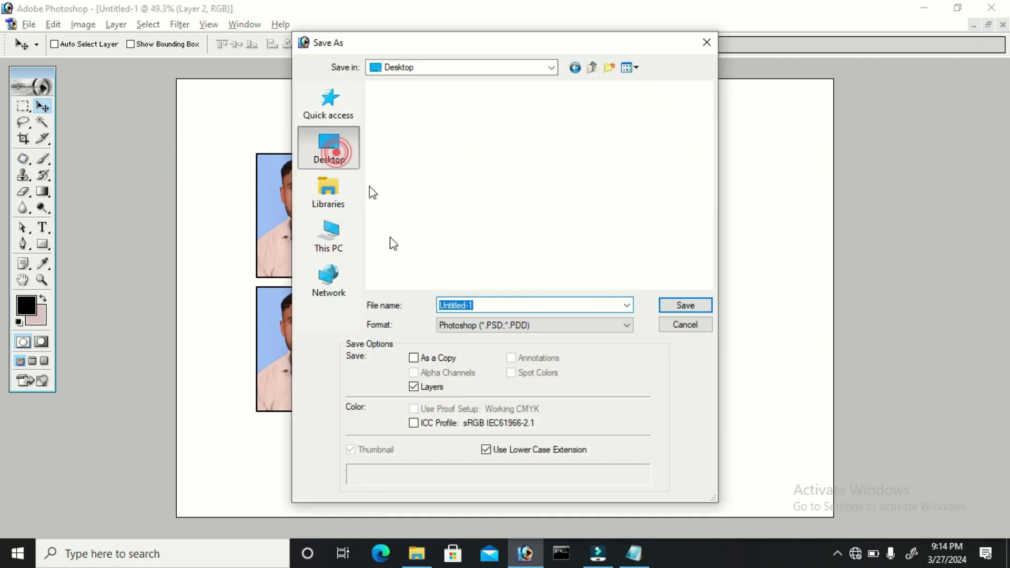
# - Choose JPEG format, name the file 'ppnew', and save it
pyautogui.click(541, 323)
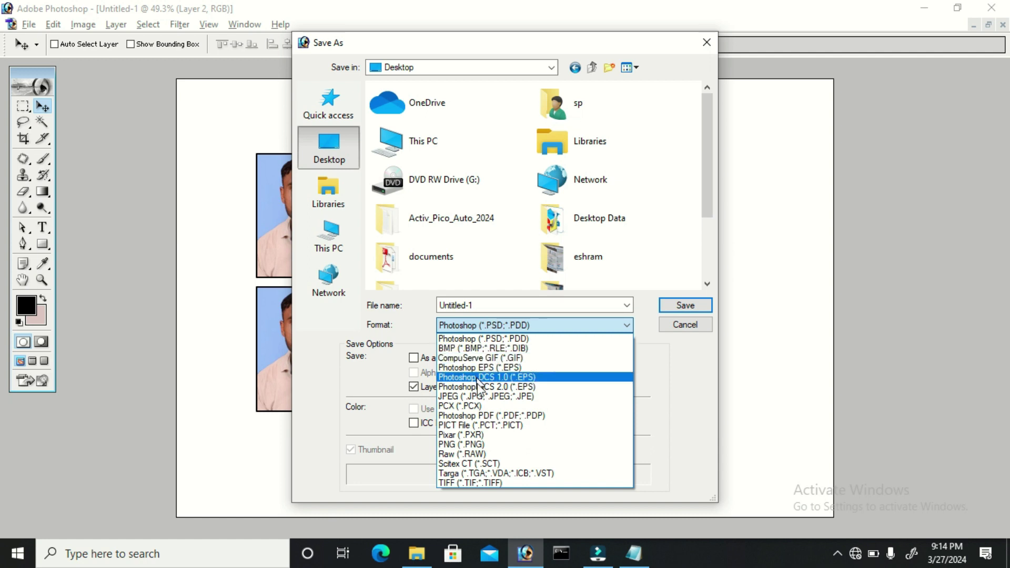
pyautogui.click(479, 394)
pyautogui.click(554, 305)
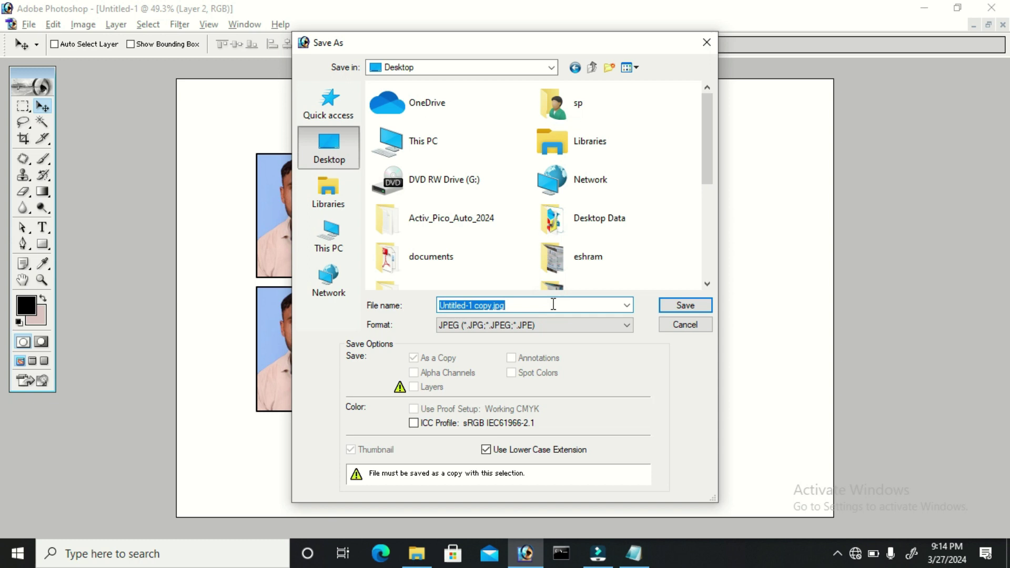
pyautogui.write('ppnew')
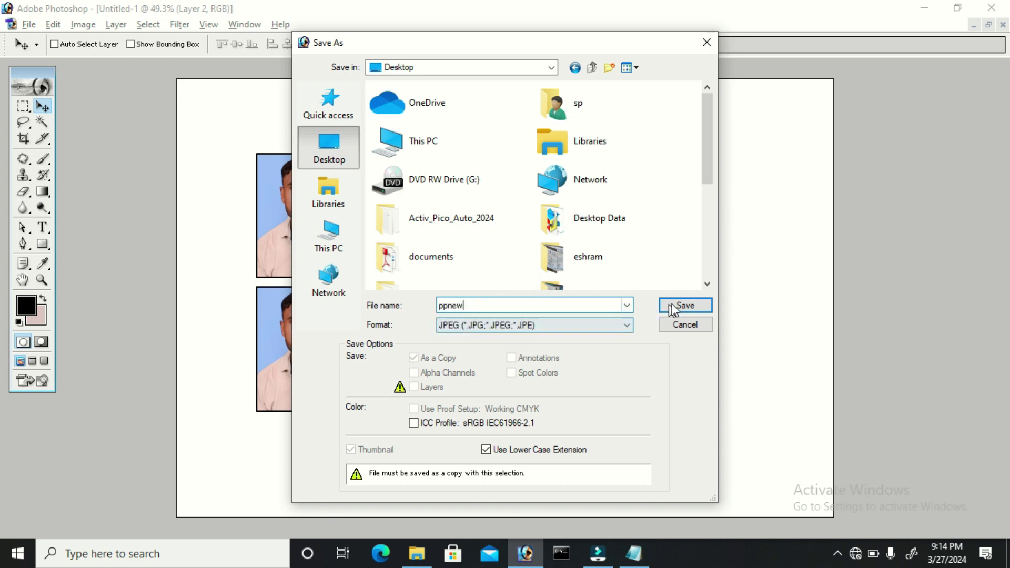
pyautogui.click(675, 308)
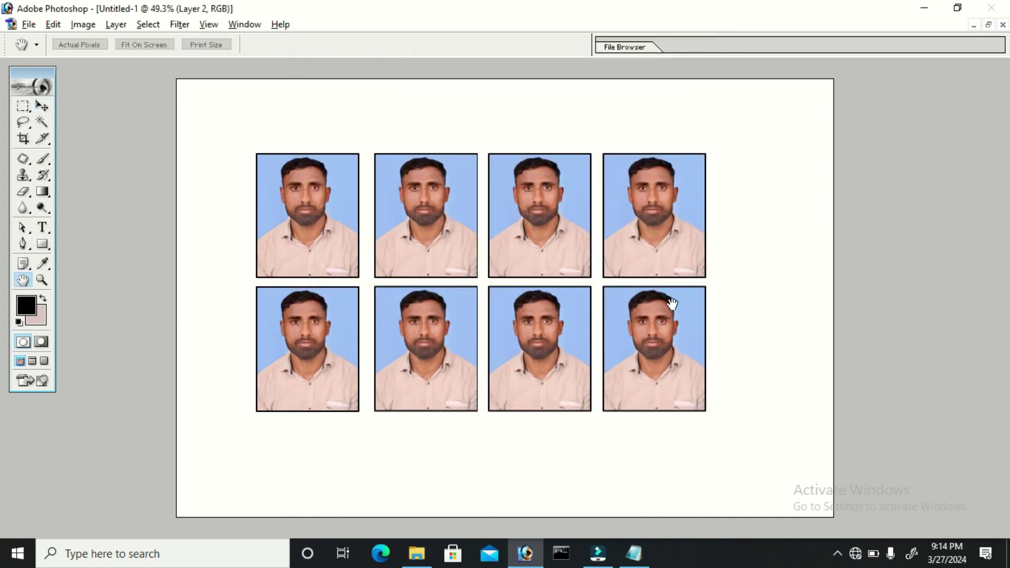
# - Accept the JPEG options, then move the ppnew icon into open desktop space
pyautogui.click(608, 177)
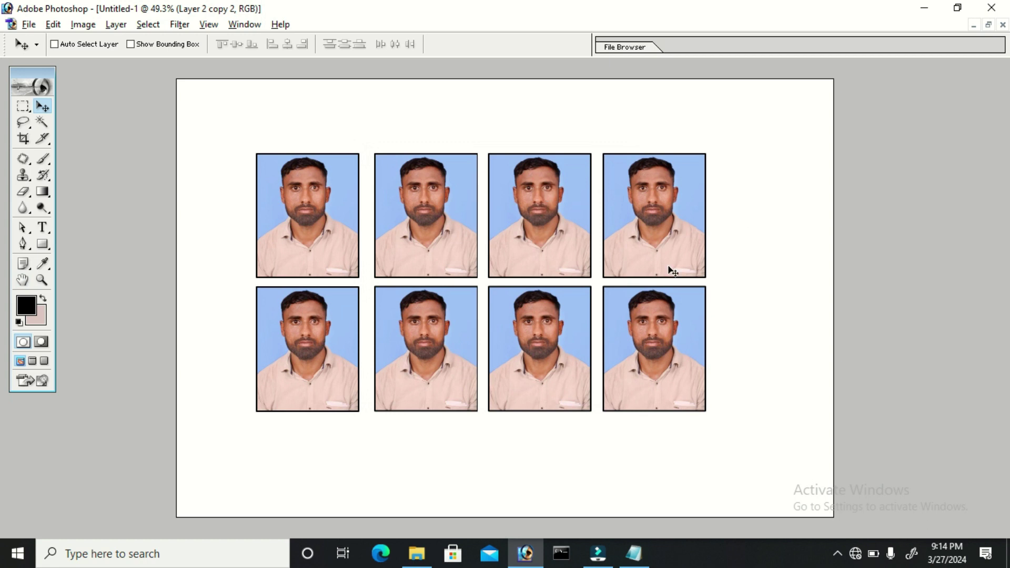
pyautogui.press('super+d')
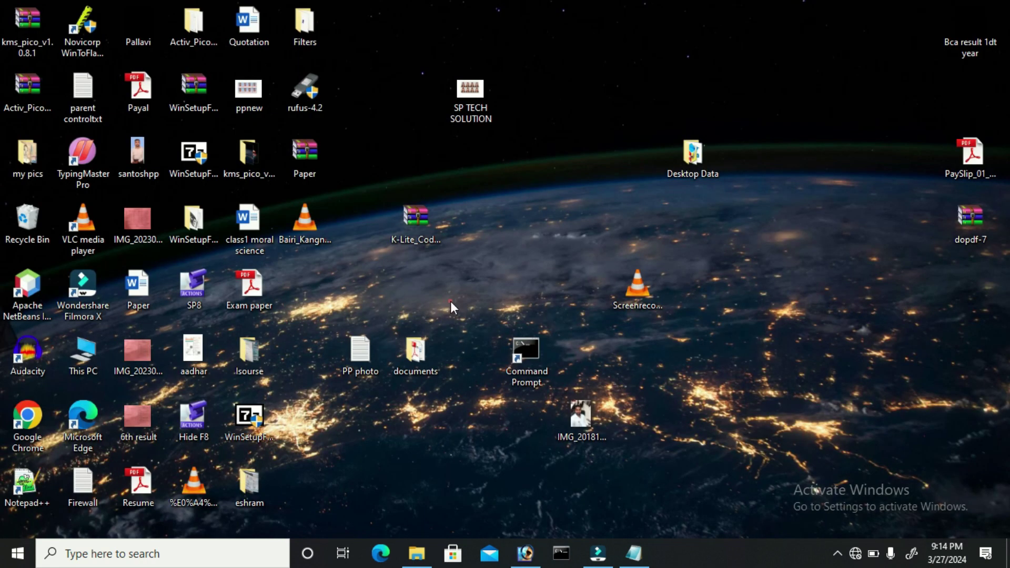
pyautogui.moveTo(249, 95); pyautogui.dragTo(558, 182)
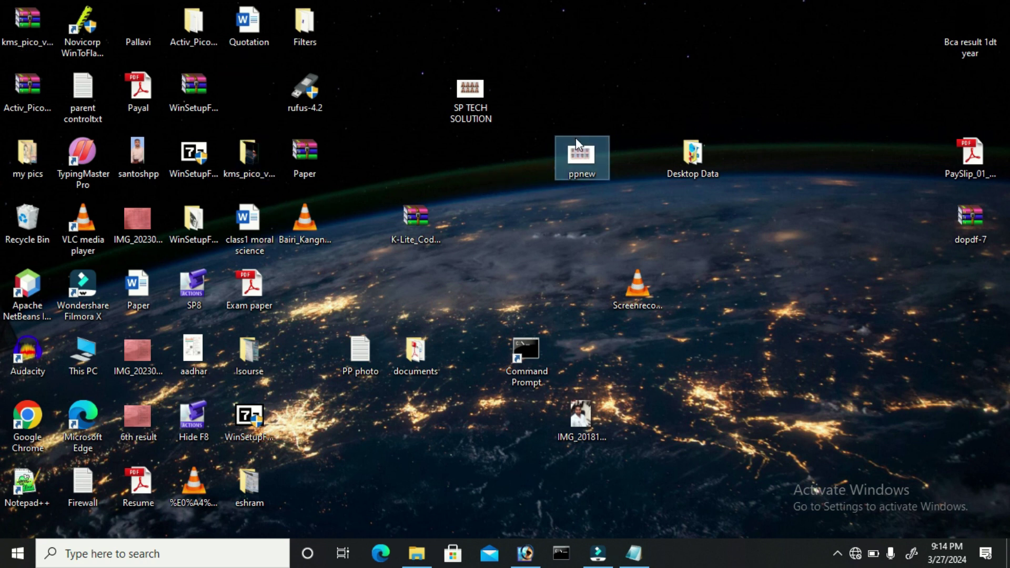
# - Open ppnew.jpg from its desktop icon in Windows Photos
pyautogui.click(558, 189)
pyautogui.doubleClick(557, 183)
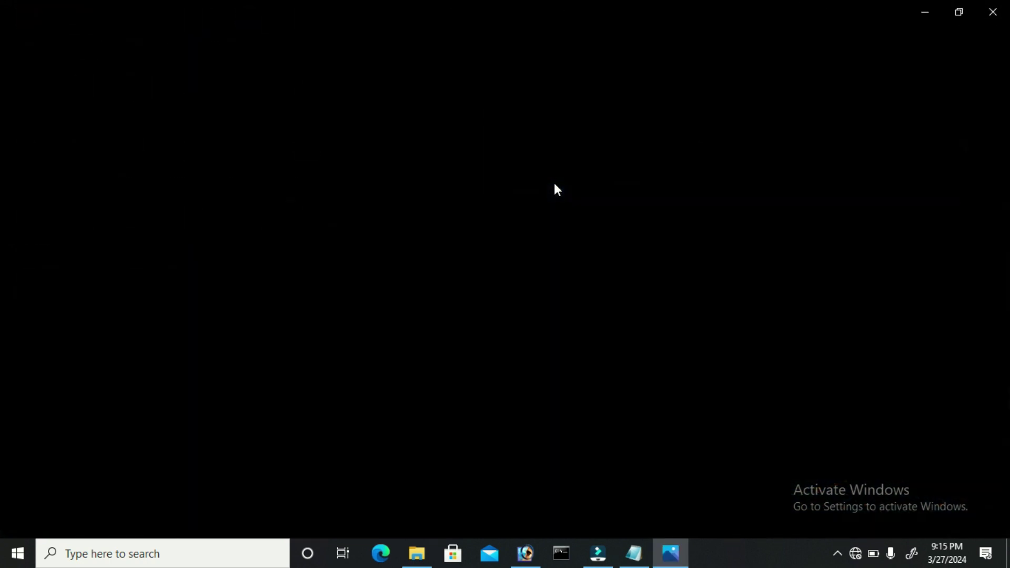